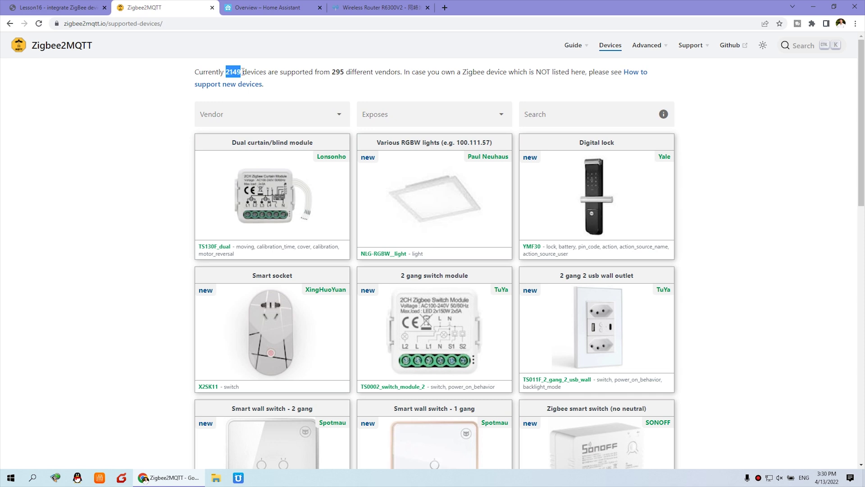
Step: Browse the Zigbee2MQTT list of supported Zigbee devices
{"action": "scroll", "coordinate": [757, 370], "scroll_direction": "down", "scroll_amount": 20}
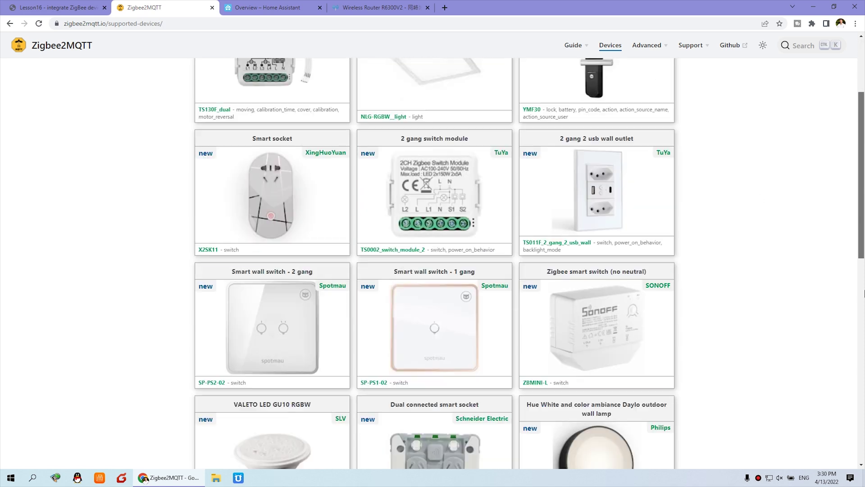
{"action": "scroll", "coordinate": [757, 370], "scroll_direction": "down", "scroll_amount": 20}
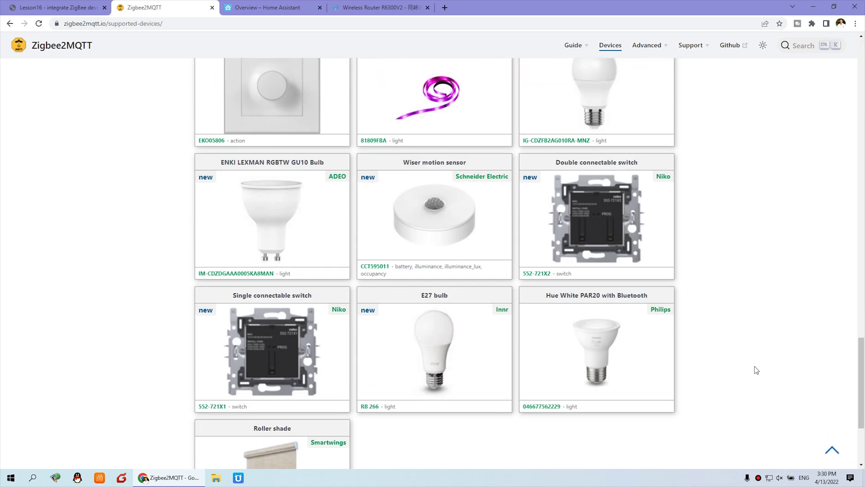
{"action": "scroll", "coordinate": [743, 365], "scroll_direction": "down", "scroll_amount": 18}
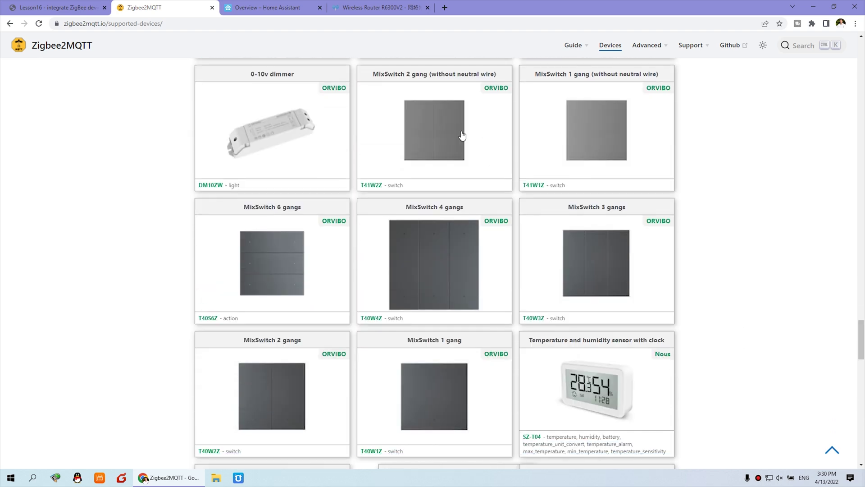
Step: Switch to Home Assistant, open the add-on store's repository manager and remove the existing Zigbee2mqtt repository
{"action": "left_click", "coordinate": [264, 7]}
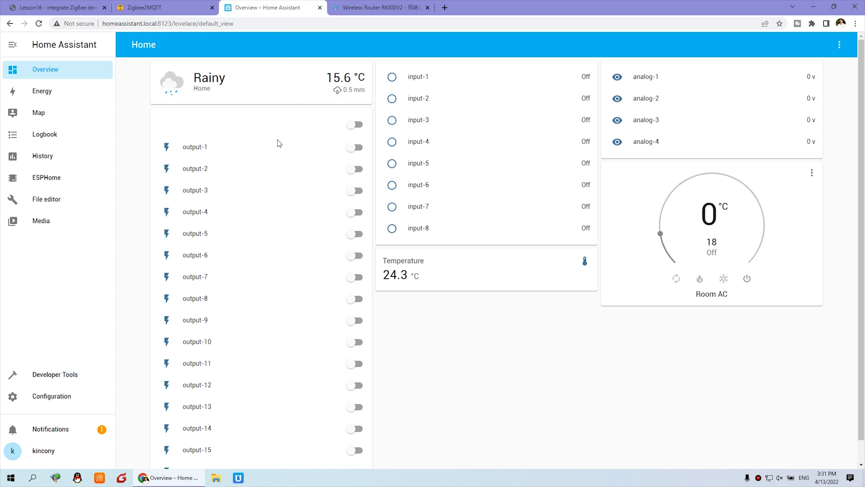
{"action": "left_click", "coordinate": [59, 396]}
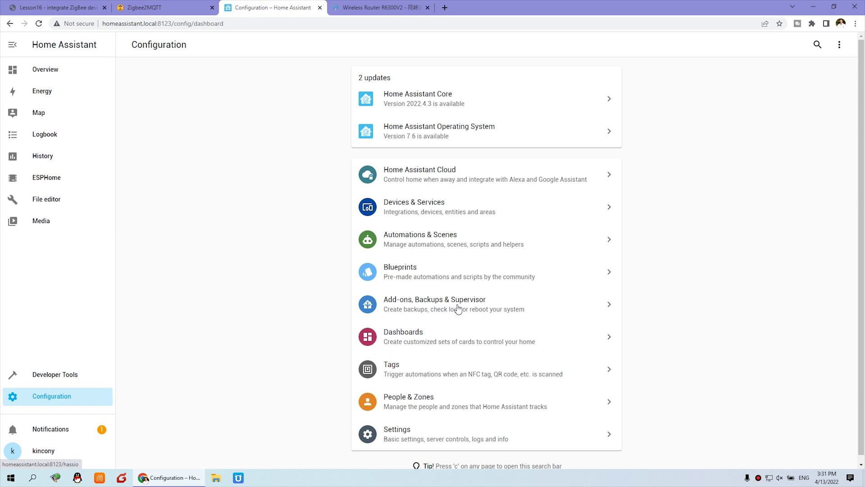
{"action": "left_click", "coordinate": [458, 309]}
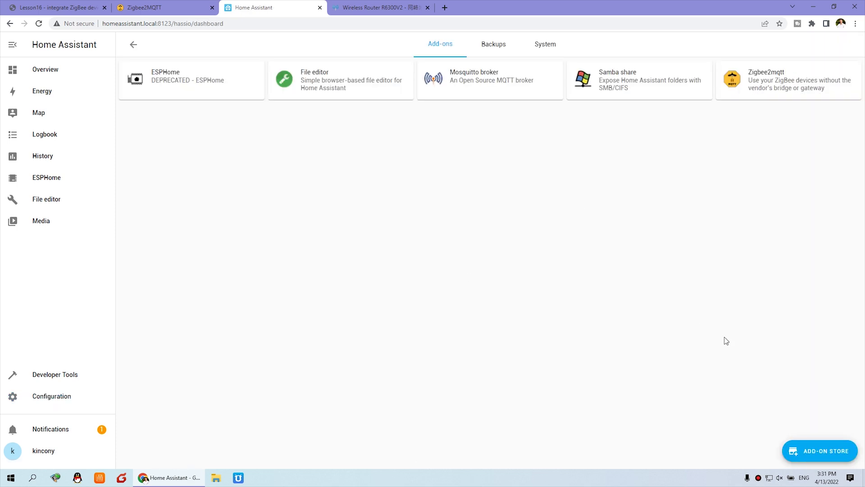
{"action": "left_click", "coordinate": [829, 453]}
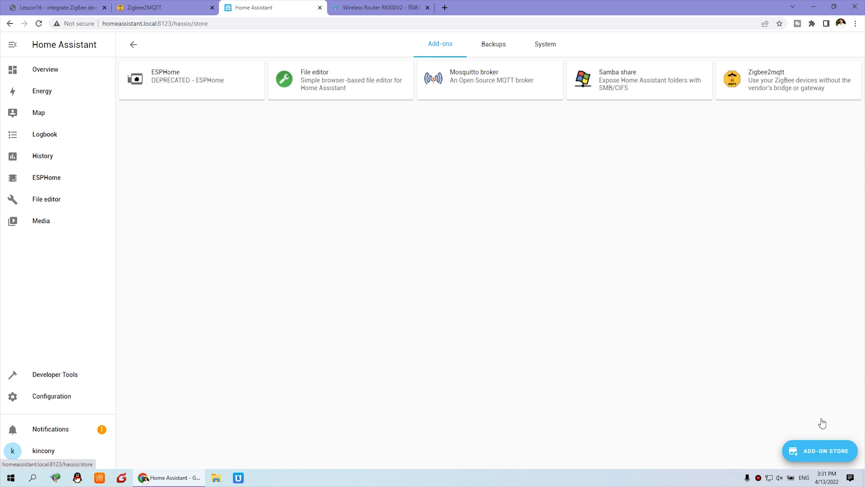
{"action": "left_click", "coordinate": [847, 45]}
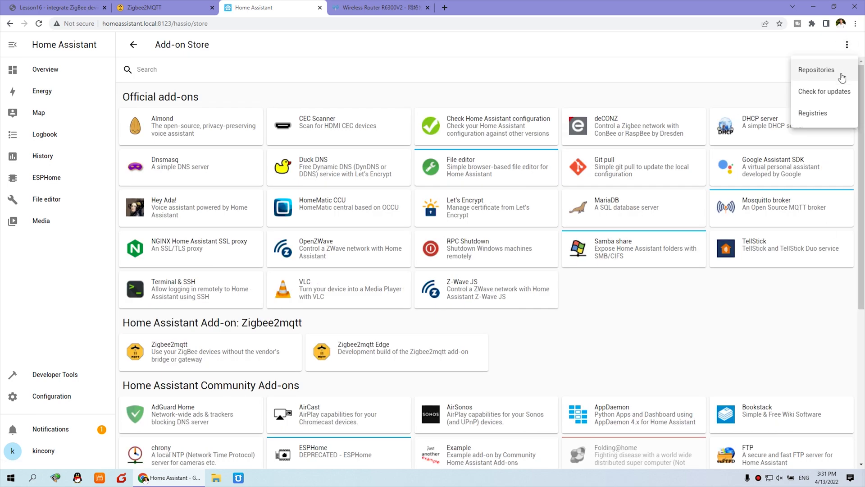
{"action": "left_click", "coordinate": [825, 71]}
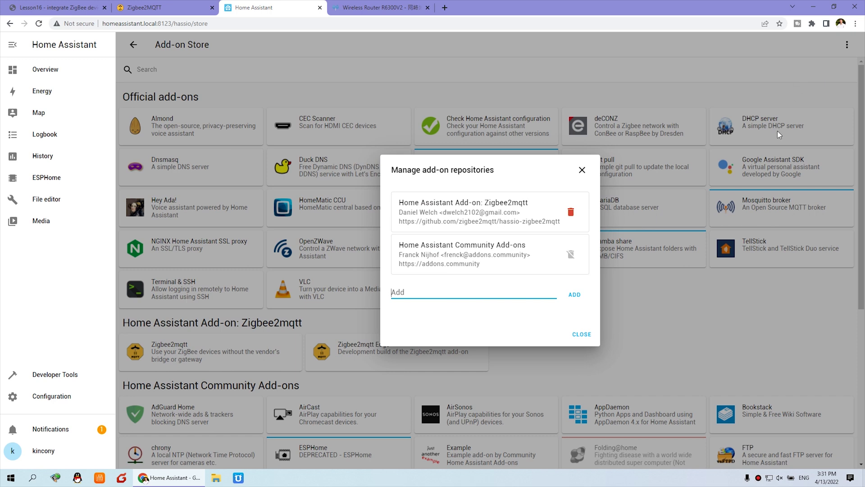
{"action": "left_click", "coordinate": [571, 213]}
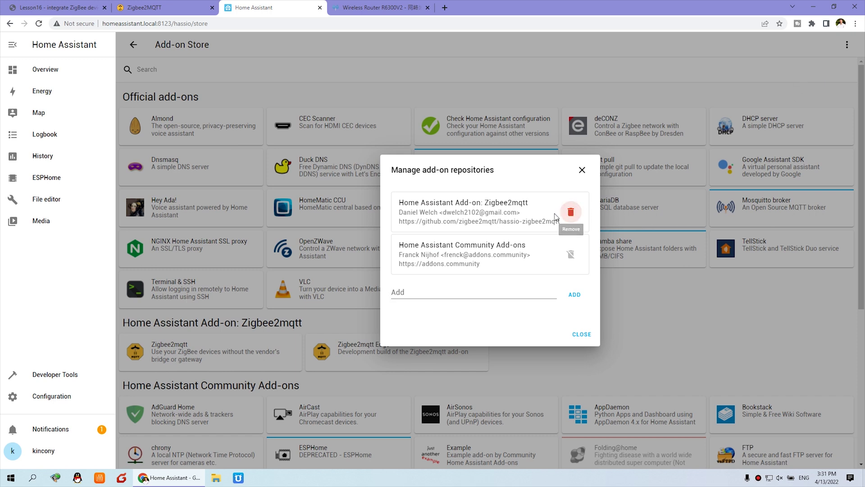
{"action": "left_click", "coordinate": [421, 272]}
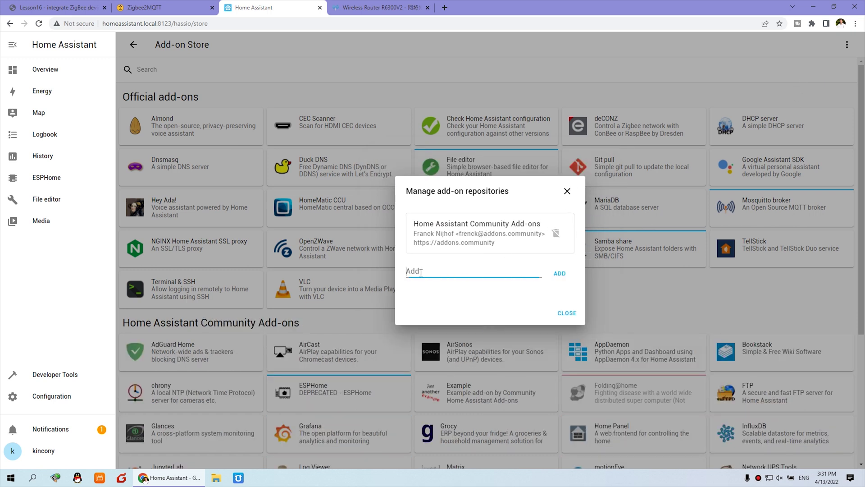
{"action": "left_click", "coordinate": [60, 7]}
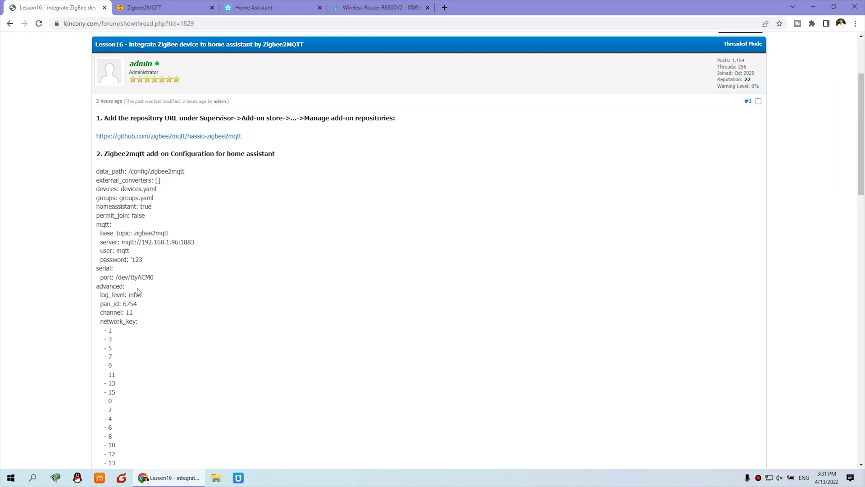
{"action": "left_click_drag", "start_coordinate": [249, 137], "coordinate": [99, 139]}
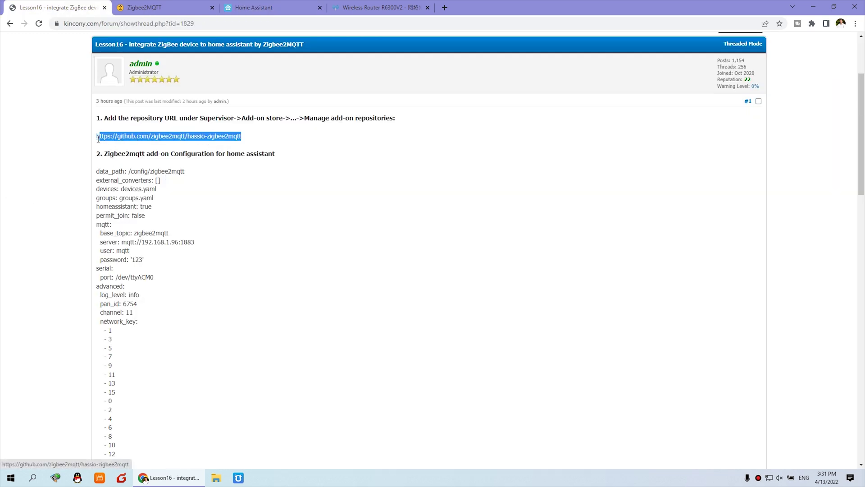
{"action": "right_click", "coordinate": [149, 135]}
{"action": "left_click", "coordinate": [180, 205]}
{"action": "left_click", "coordinate": [274, 7]}
{"action": "left_click", "coordinate": [440, 270]}
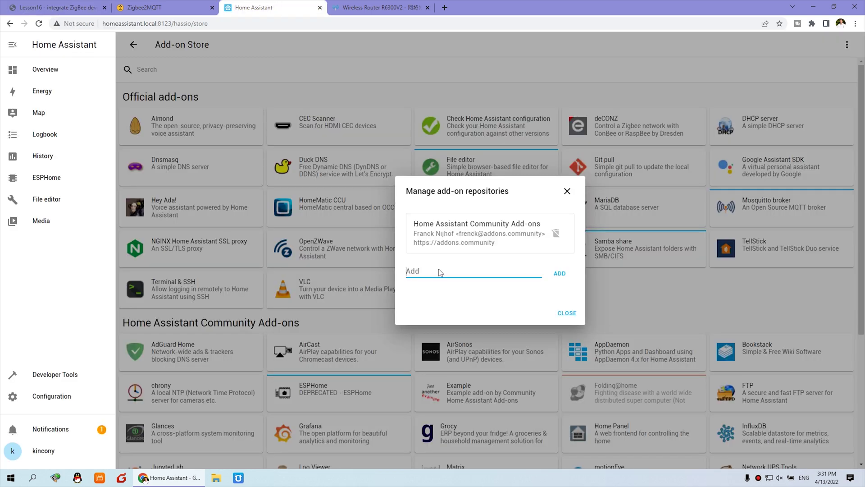
{"action": "right_click", "coordinate": [440, 273]}
{"action": "left_click", "coordinate": [471, 339]}
{"action": "left_click", "coordinate": [559, 275]}
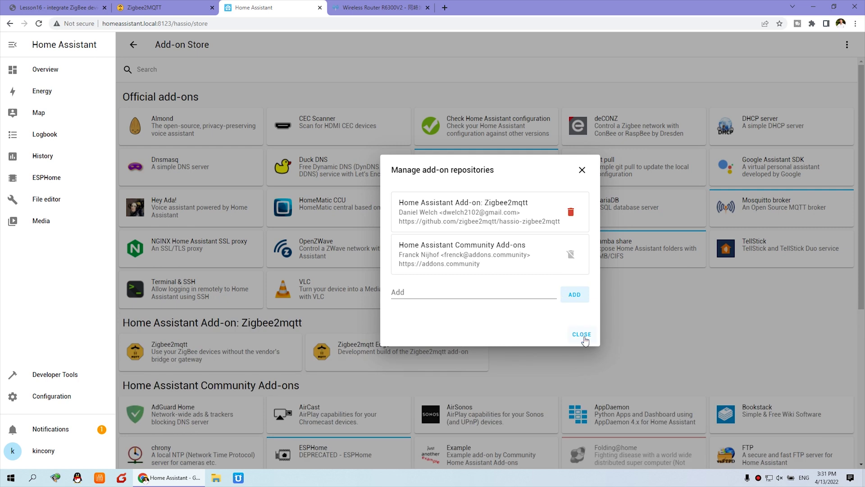
{"action": "left_click", "coordinate": [582, 334]}
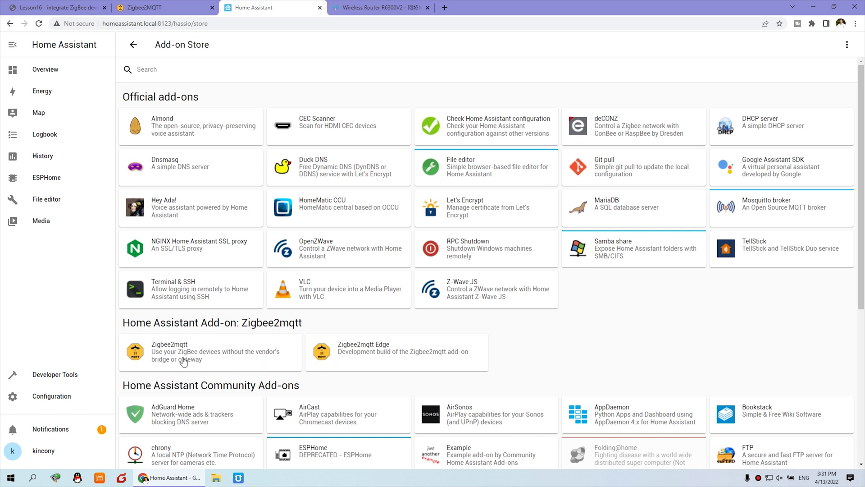
Step: Open the Zigbee2mqtt add-on's configuration and copy the complete sample configuration from section 2 of the Lesson16 forum post
{"action": "left_click", "coordinate": [193, 355]}
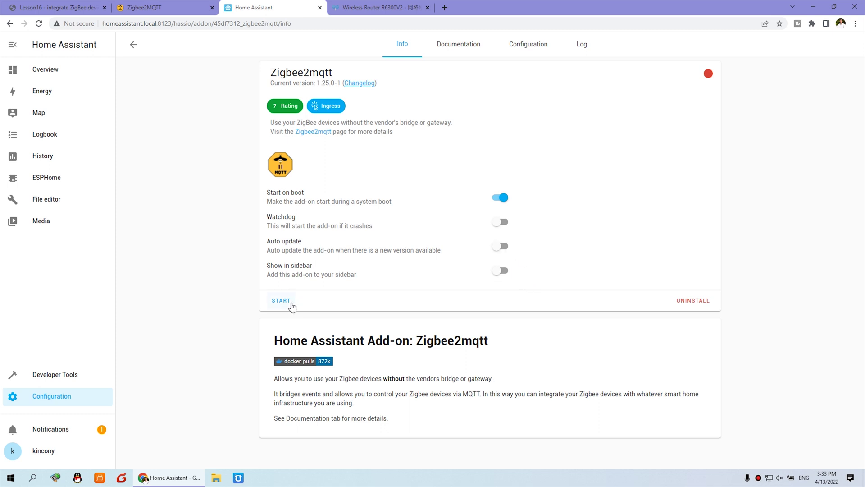
{"action": "left_click", "coordinate": [525, 44]}
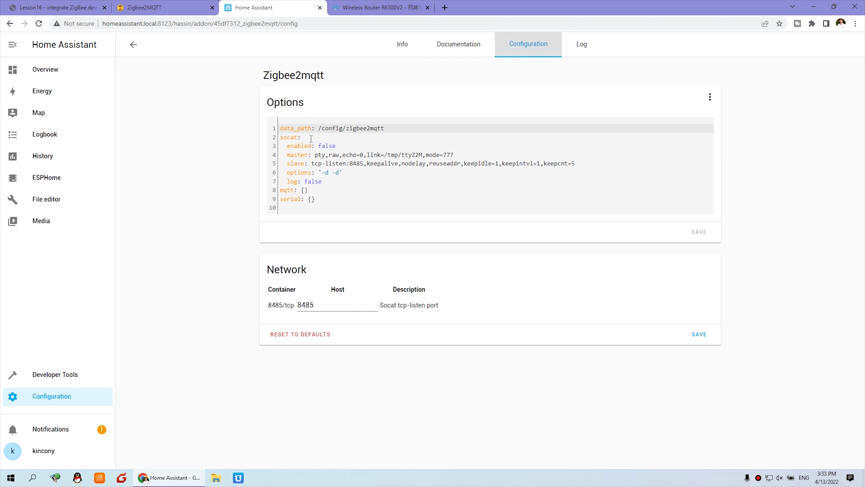
{"action": "left_click", "coordinate": [51, 8]}
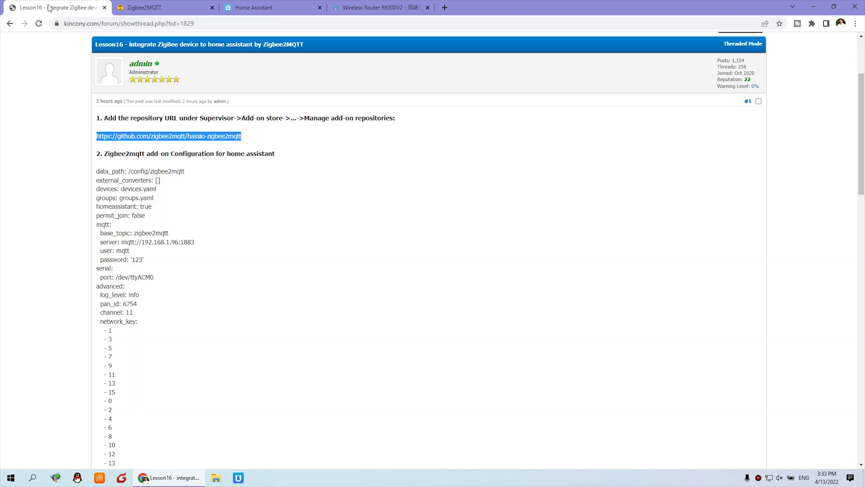
{"action": "left_click_drag", "start_coordinate": [105, 155], "coordinate": [279, 159]}
{"action": "left_click_drag", "start_coordinate": [98, 171], "coordinate": [207, 359]}
{"action": "scroll", "coordinate": [178, 284], "scroll_direction": "down", "scroll_amount": 5}
{"action": "right_click", "coordinate": [128, 349]}
{"action": "left_click", "coordinate": [146, 352]}
Step: Replace all of the Zigbee2mqtt add-on's options with the copied configuration, including its MQTT password and network key
{"action": "left_click", "coordinate": [266, 7]}
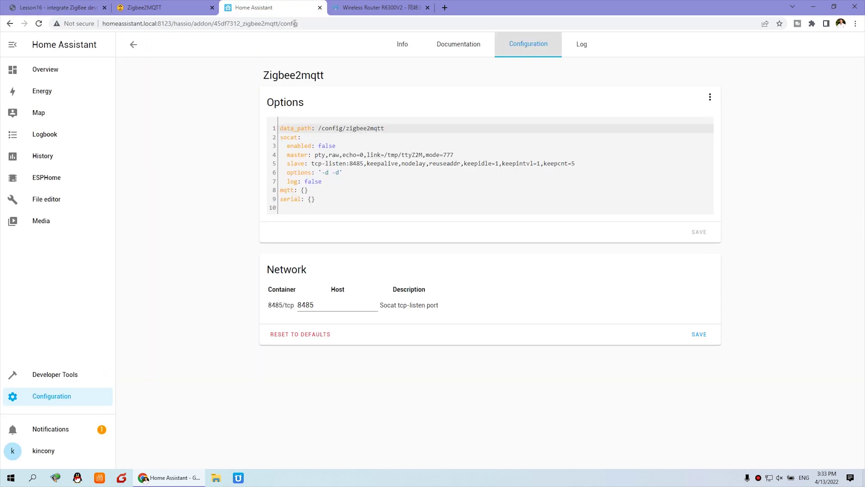
{"action": "left_click_drag", "start_coordinate": [361, 199], "coordinate": [167, 102]}
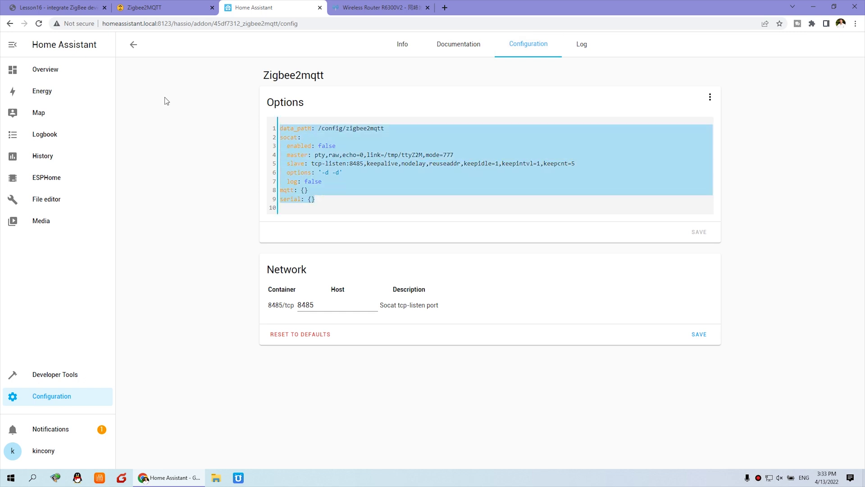
{"action": "key", "text": "BackSpace"}
{"action": "key", "text": "ctrl+v"}
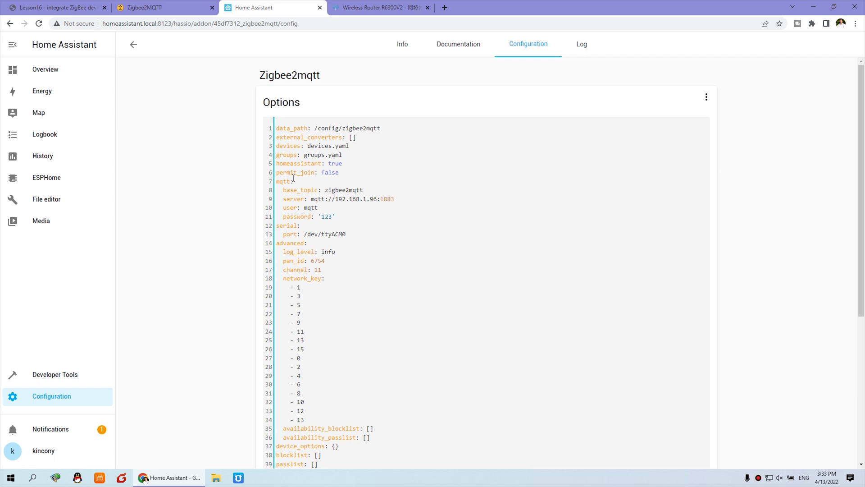
Step: Examine the MQTT section of the pasted options, focusing on the base topic and server address
{"action": "left_click_drag", "start_coordinate": [346, 214], "coordinate": [271, 191]}
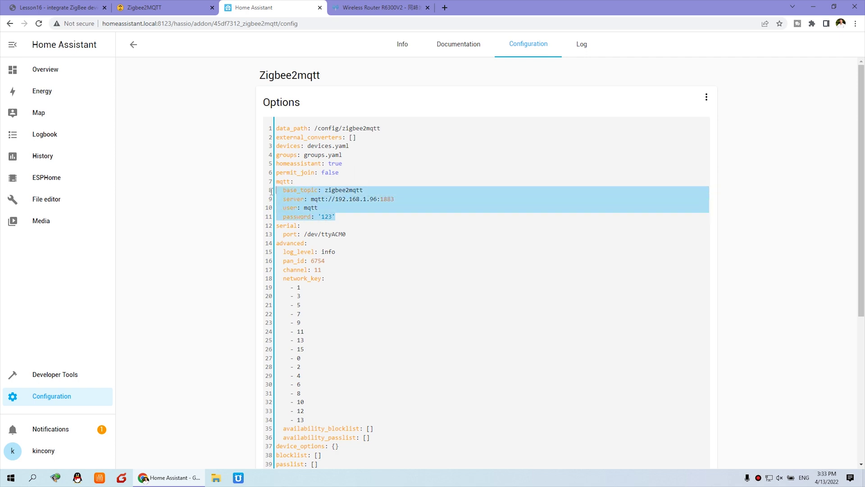
{"action": "left_click", "coordinate": [336, 191]}
{"action": "left_click_drag", "start_coordinate": [325, 191], "coordinate": [366, 189]}
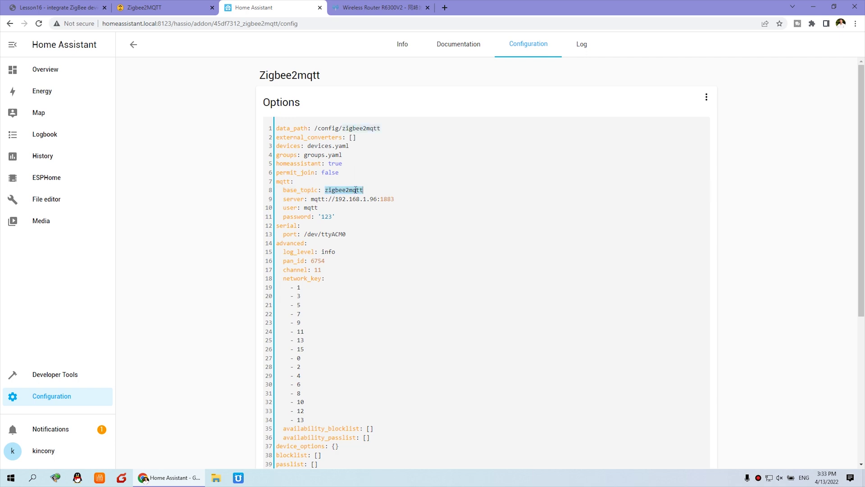
{"action": "left_click", "coordinate": [361, 189]}
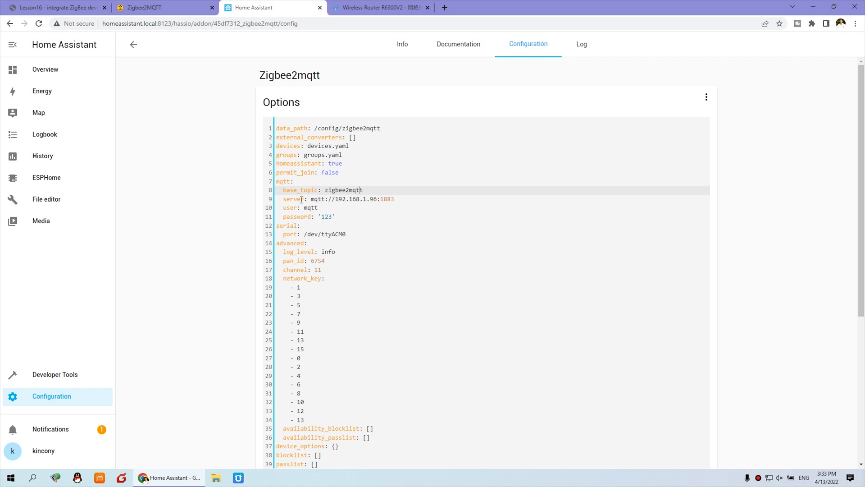
{"action": "left_click_drag", "start_coordinate": [313, 199], "coordinate": [398, 197]}
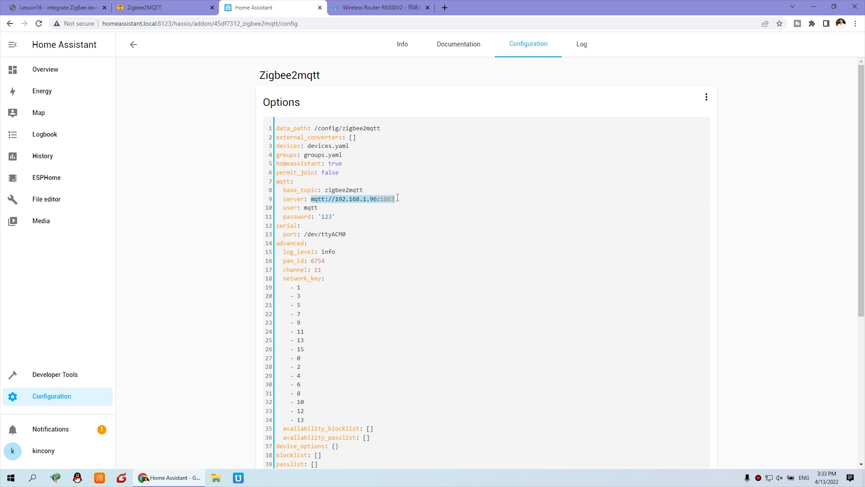
{"action": "left_click", "coordinate": [374, 199]}
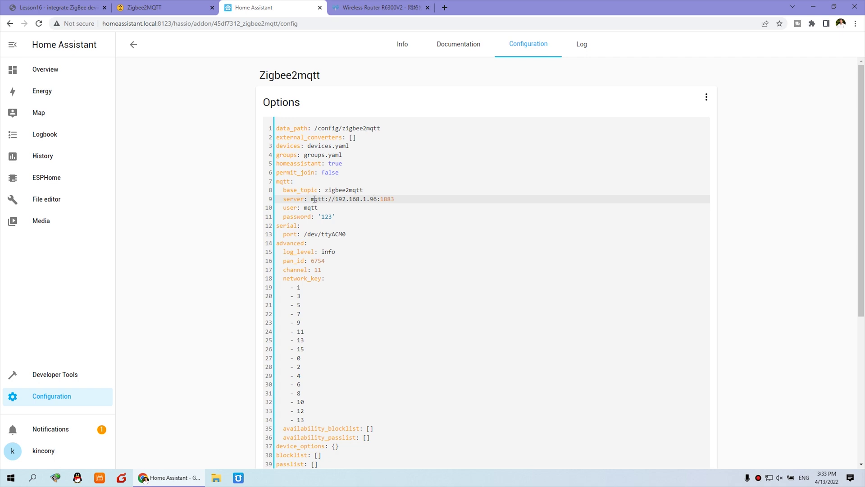
Step: Compare the MQTT server address with the homeassistant entry in the router's client list, and review the MQTT user and password lines
{"action": "mouse_move", "coordinate": [336, 200]}
{"action": "left_mouse_down"}
{"action": "mouse_move", "coordinate": [387, 198]}
{"action": "mouse_move", "coordinate": [336, 199]}
{"action": "left_mouse_up"}
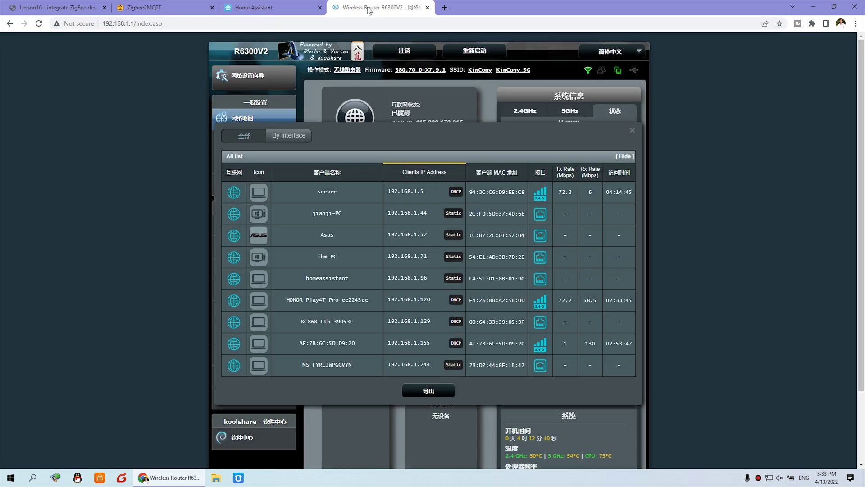
{"action": "left_click", "coordinate": [372, 13]}
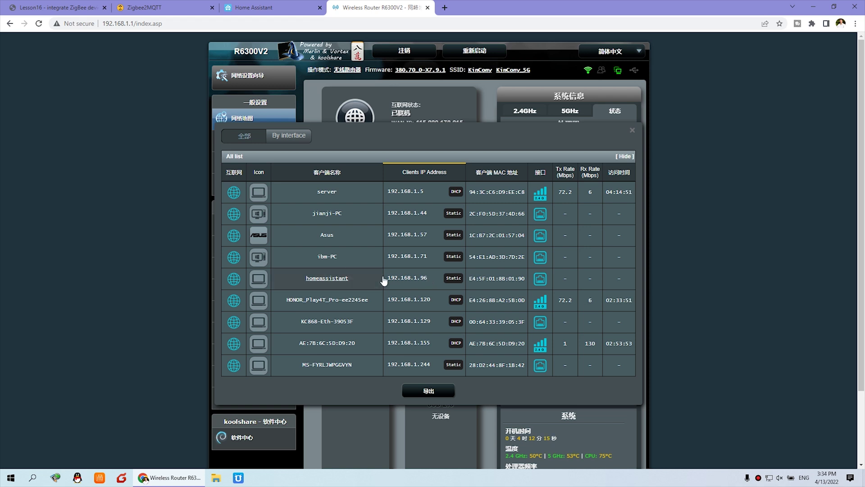
{"action": "left_click", "coordinate": [246, 4]}
{"action": "left_click", "coordinate": [376, 202]}
{"action": "left_click_drag", "start_coordinate": [304, 209], "coordinate": [331, 216]}
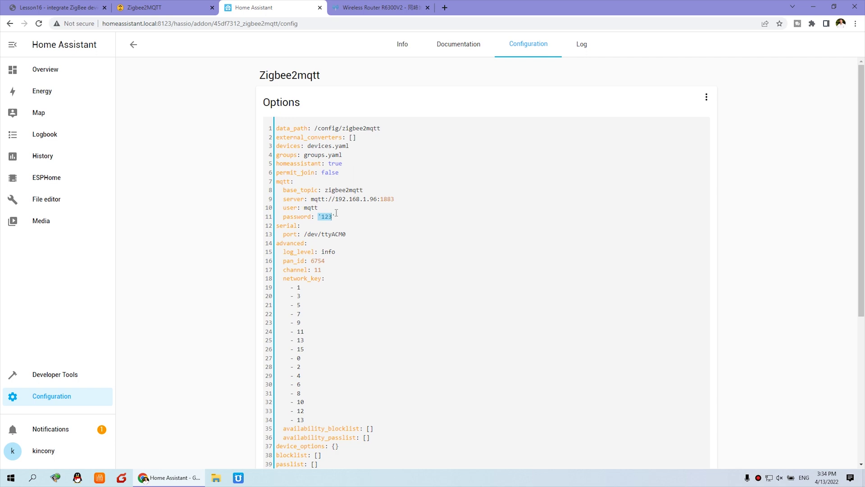
Step: Save the Zigbee2mqtt add-on's new options
{"action": "scroll", "coordinate": [333, 218], "scroll_direction": "down", "scroll_amount": 5}
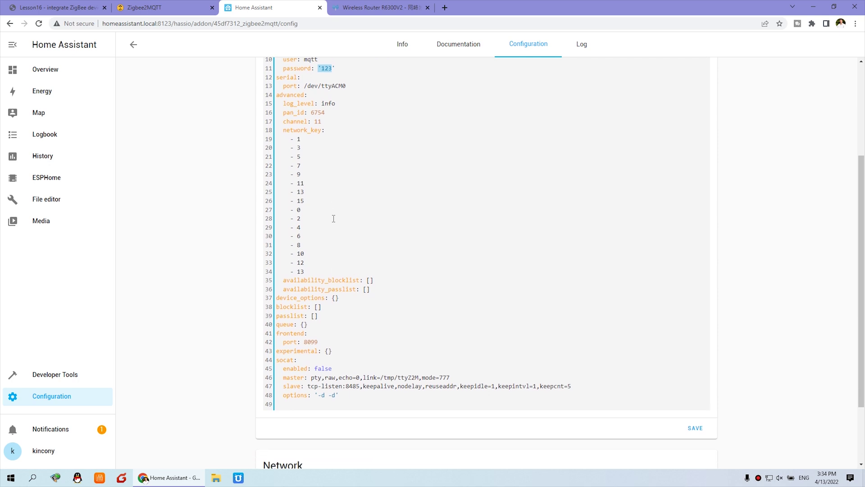
{"action": "left_click", "coordinate": [696, 352]}
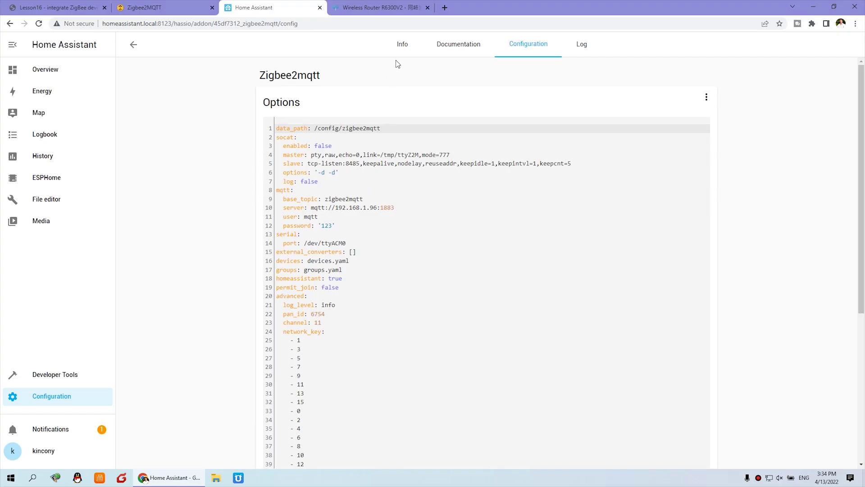
Step: Start the Zigbee2mqtt add-on and enable its Show in sidebar option
{"action": "left_click", "coordinate": [404, 51]}
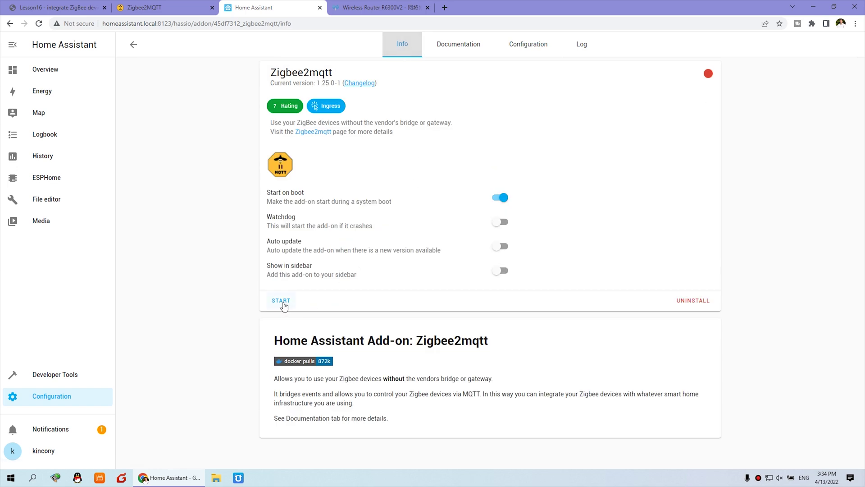
{"action": "left_click", "coordinate": [283, 304]}
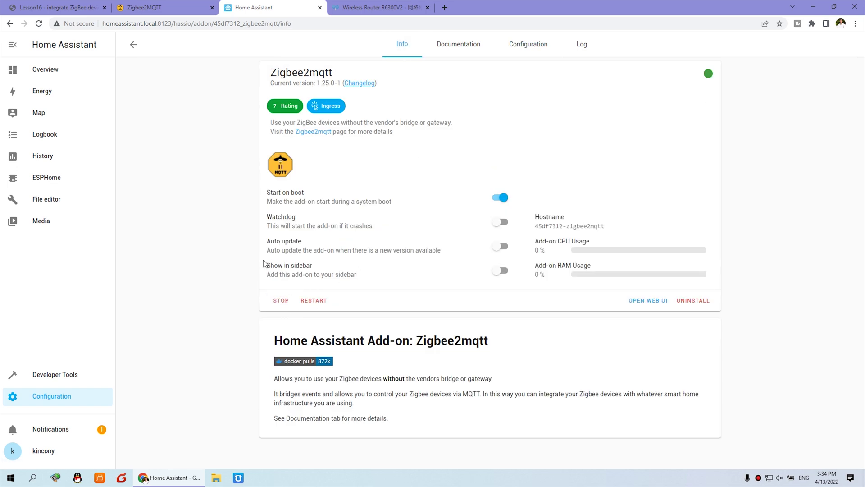
{"action": "left_click", "coordinate": [500, 271]}
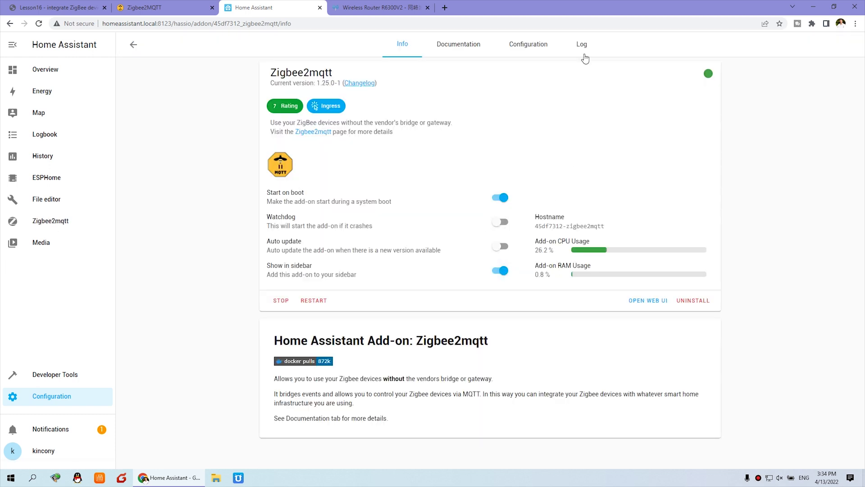
Step: Refresh the Zigbee2mqtt add-on's log and check the payload of the last published bridge state message
{"action": "left_click", "coordinate": [582, 47]}
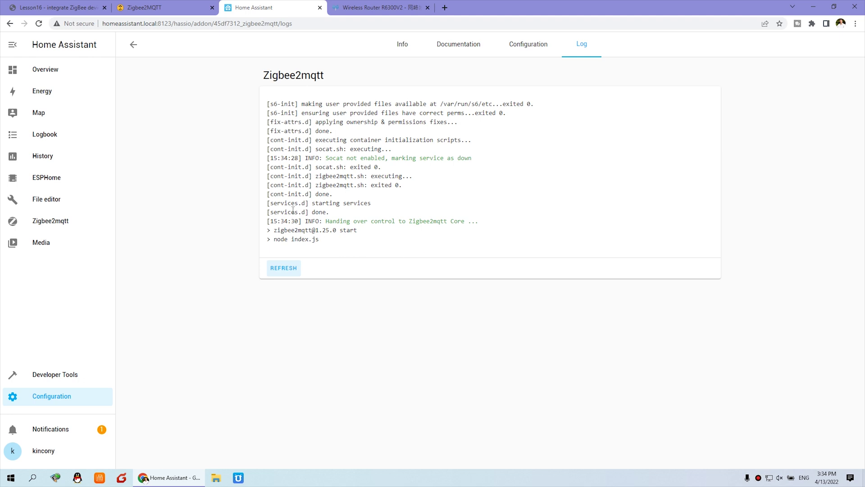
{"action": "left_click", "coordinate": [284, 268]}
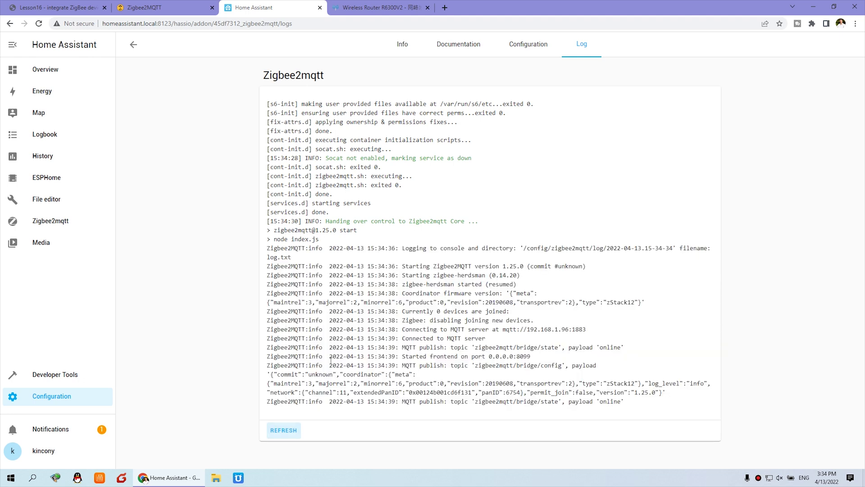
{"action": "left_click_drag", "start_coordinate": [630, 403], "coordinate": [567, 404]}
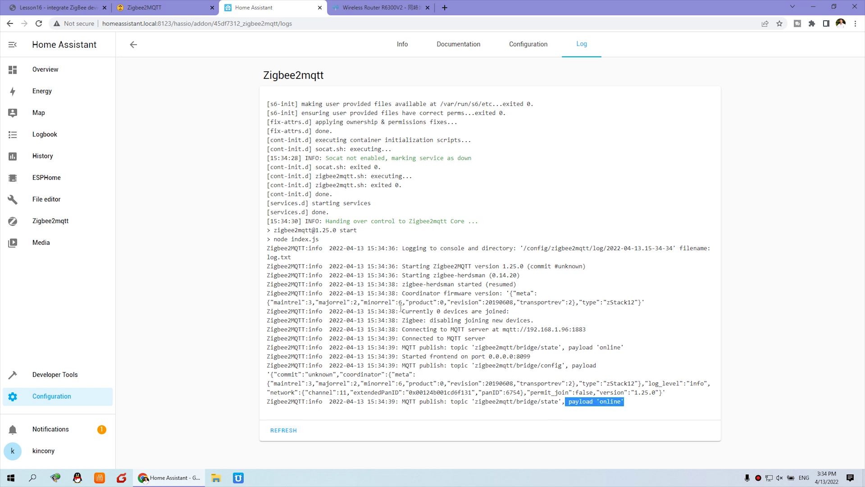
{"action": "left_click", "coordinate": [631, 404]}
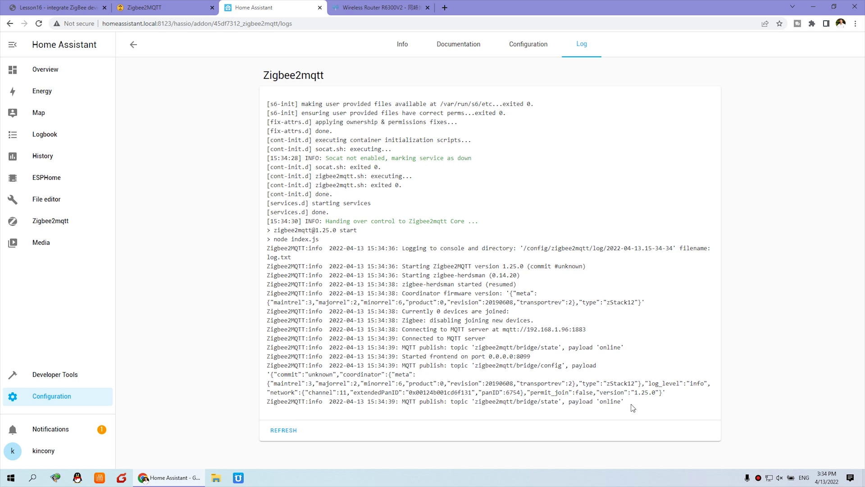
Step: View the Zigbee2mqtt device list, and find the feedback click action MQTT message section on the Lesson16 forum page
{"action": "left_click", "coordinate": [51, 226]}
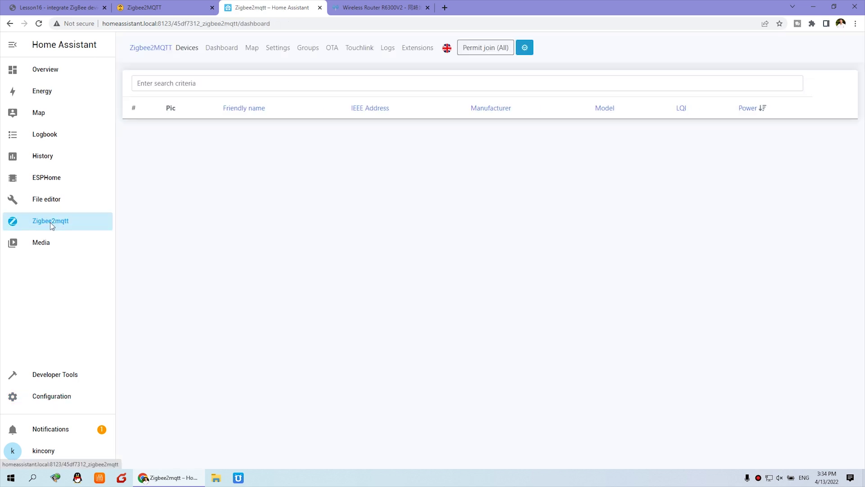
{"action": "left_click", "coordinate": [44, 3]}
{"action": "scroll", "coordinate": [199, 299], "scroll_direction": "down", "scroll_amount": 1}
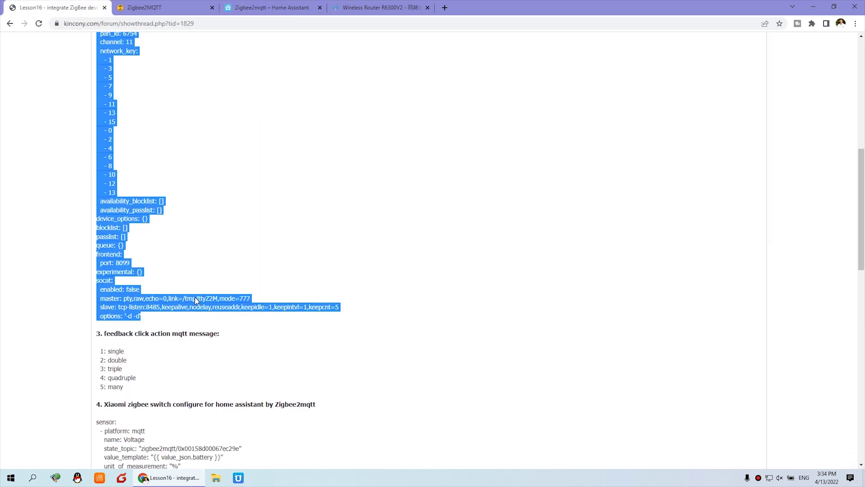
{"action": "left_click", "coordinate": [106, 335]}
{"action": "left_click_drag", "start_coordinate": [104, 334], "coordinate": [222, 336]}
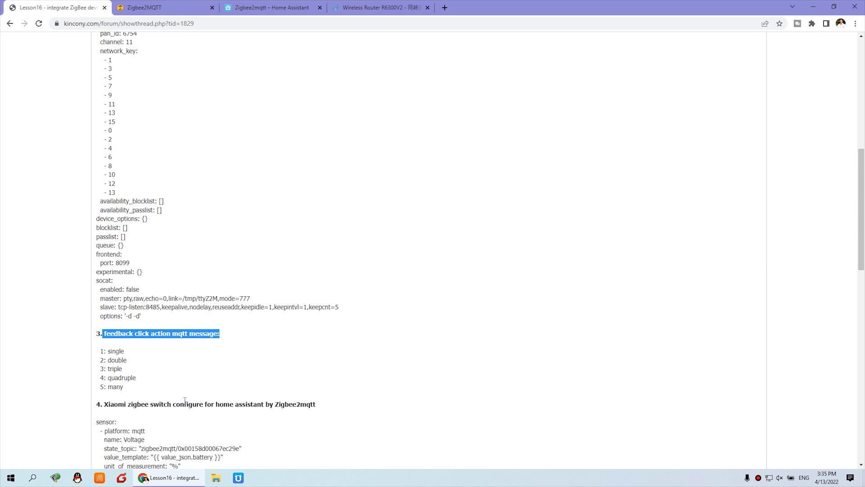
Step: Permit all devices to join the Zigbee network from the Zigbee2mqtt page in Home Assistant
{"action": "left_click", "coordinate": [270, 5]}
{"action": "left_click", "coordinate": [61, 222]}
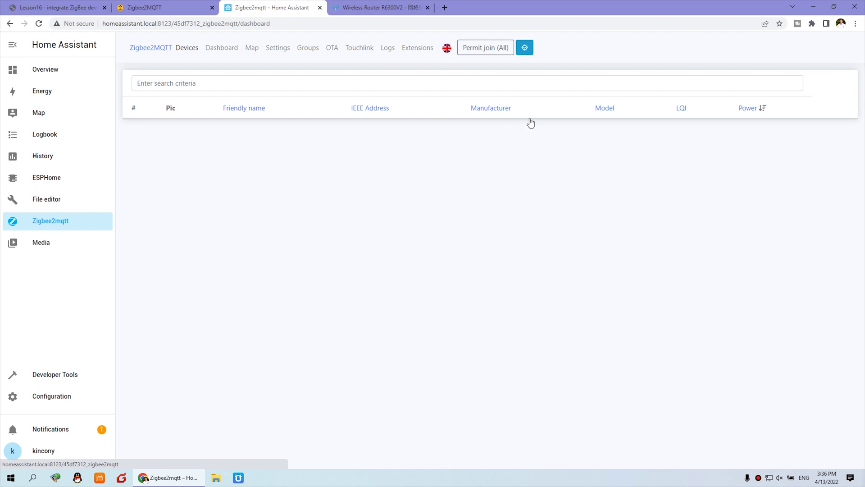
{"action": "left_click", "coordinate": [486, 48]}
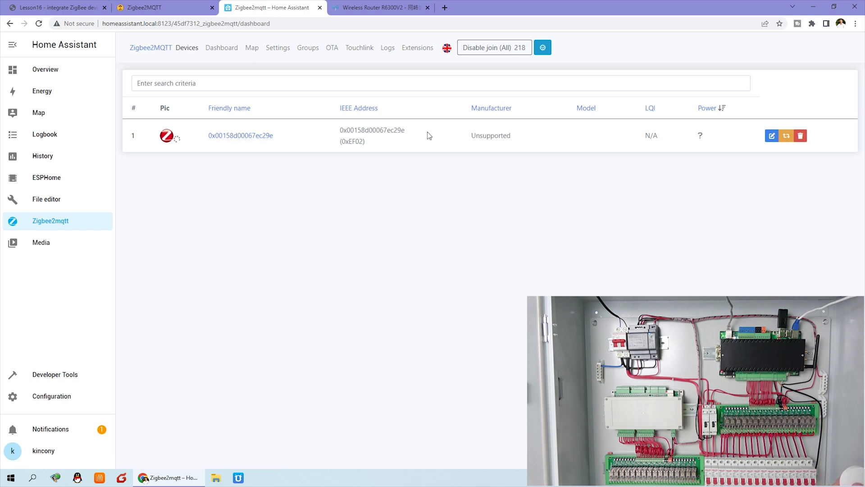
Step: Review the joined device's About details, including its picture and model, and return to the device list
{"action": "left_click", "coordinate": [222, 140]}
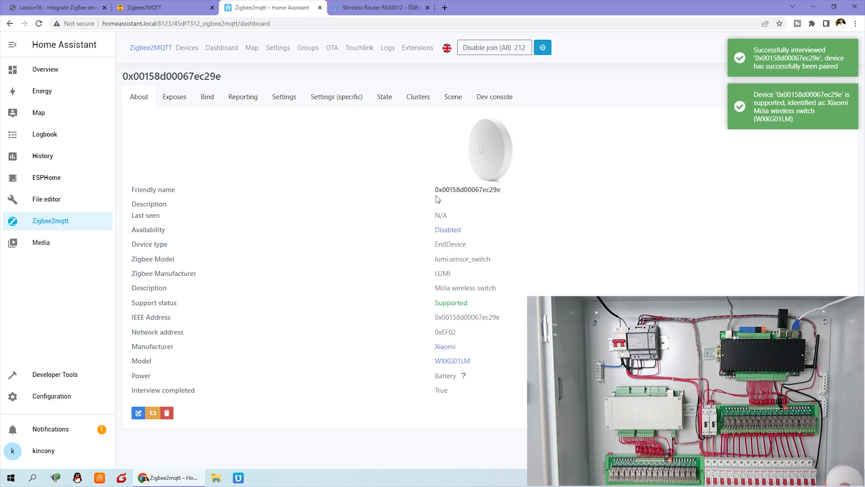
{"action": "mouse_move", "coordinate": [496, 148]}
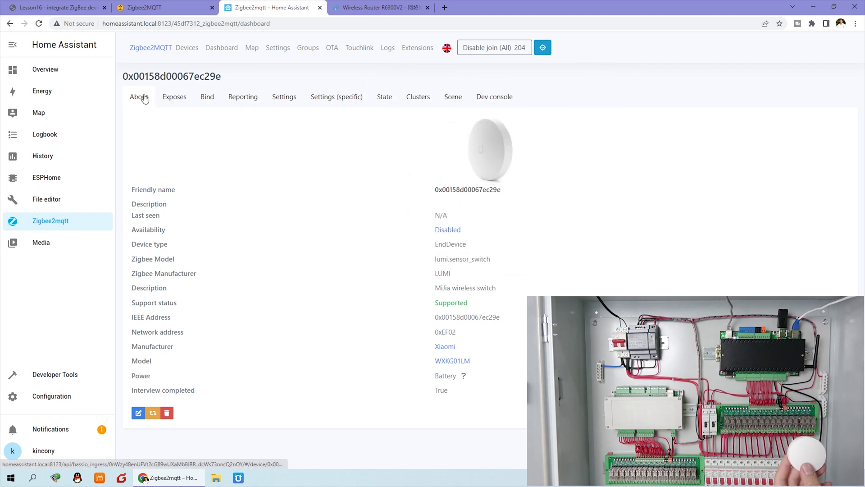
{"action": "left_click", "coordinate": [145, 50]}
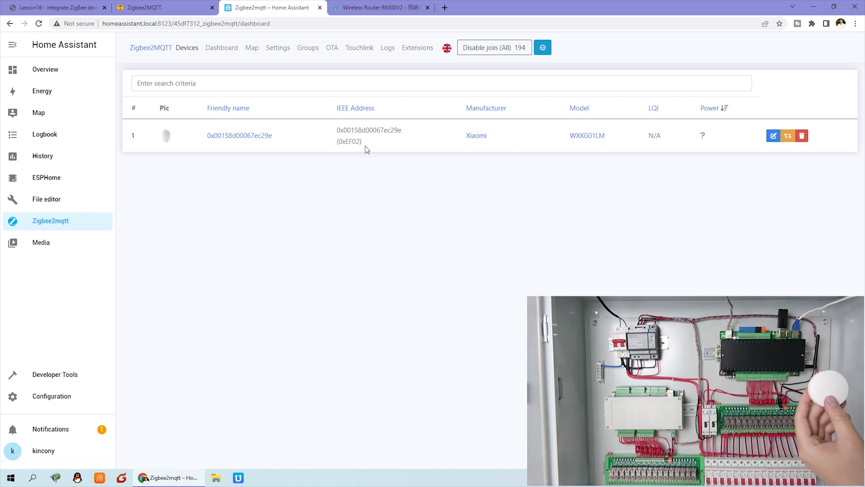
{"action": "left_click", "coordinate": [234, 135]}
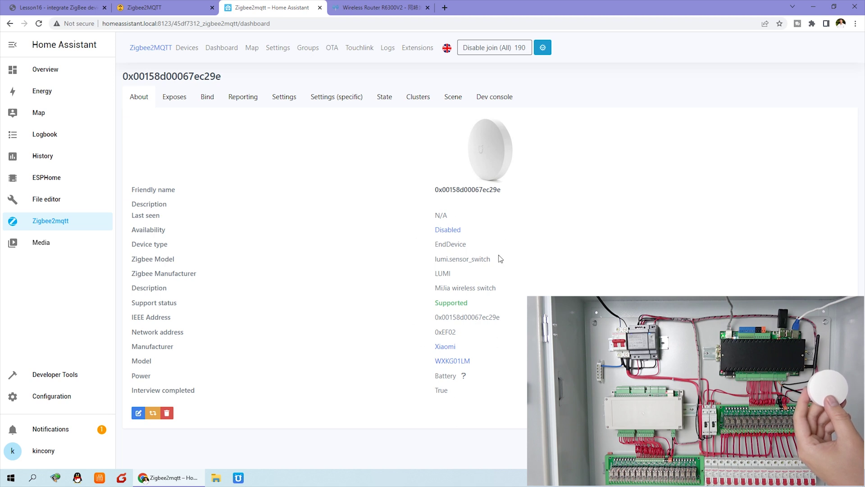
{"action": "left_click", "coordinate": [141, 49]}
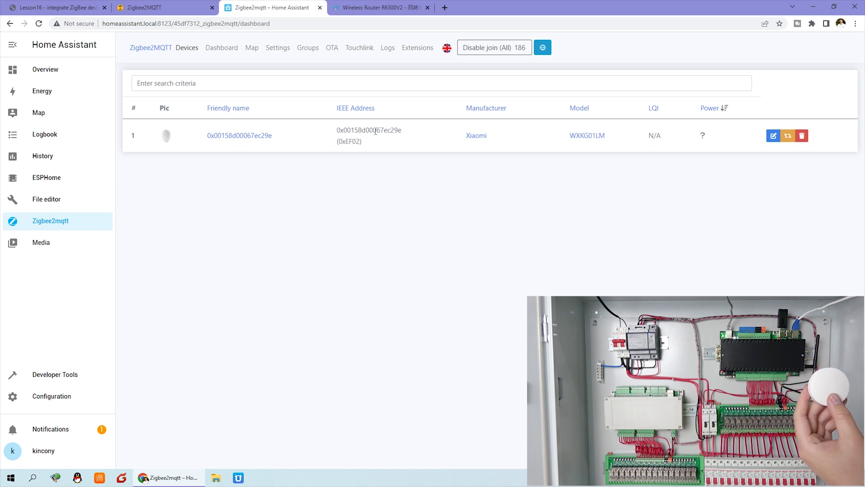
Step: Clear the Zigbee2MQTT logs and inspect the action topic and payload published for a single press of the wireless switch
{"action": "left_click", "coordinate": [388, 49]}
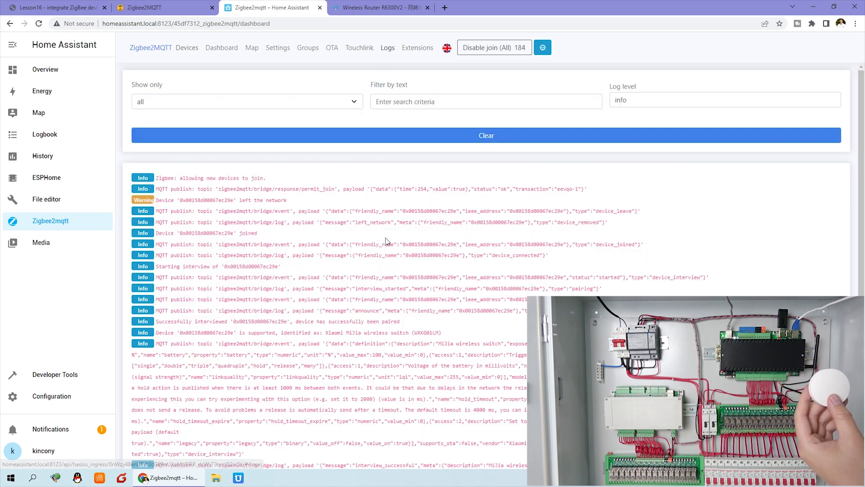
{"action": "left_click", "coordinate": [502, 140]}
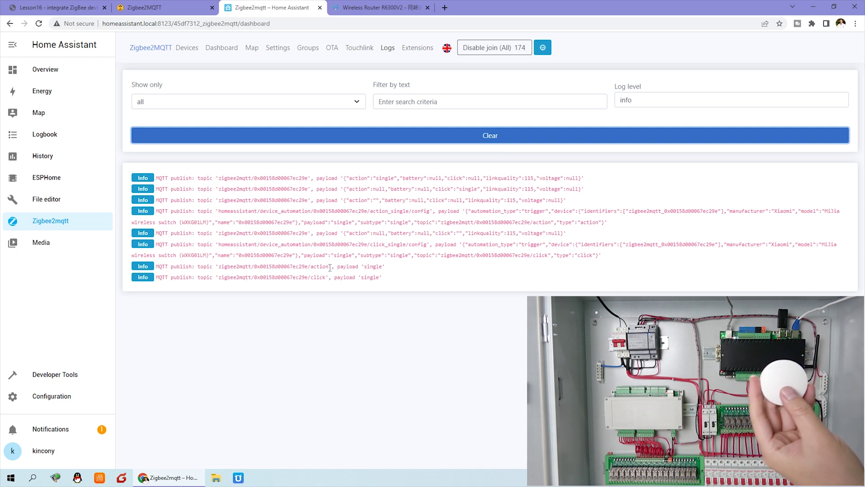
{"action": "mouse_move", "coordinate": [361, 267]}
{"action": "left_mouse_down"}
{"action": "mouse_move", "coordinate": [375, 266]}
{"action": "mouse_move", "coordinate": [364, 267]}
{"action": "left_mouse_up"}
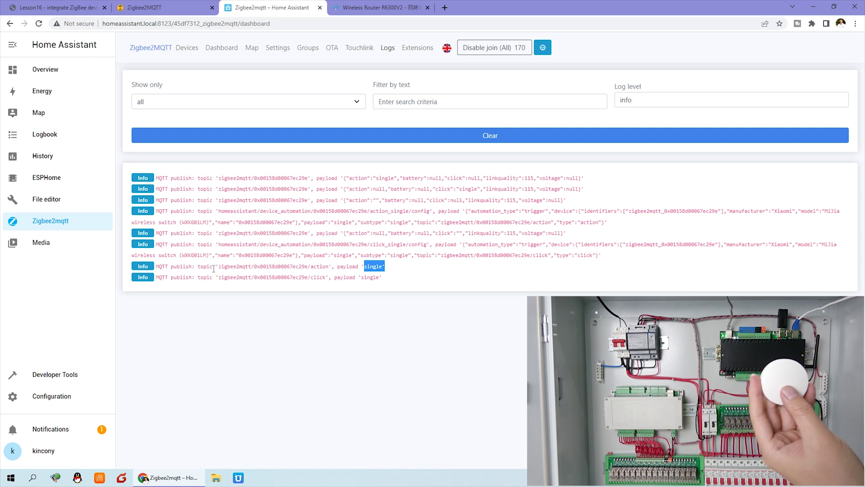
{"action": "left_click_drag", "start_coordinate": [218, 268], "coordinate": [325, 268]}
{"action": "left_click", "coordinate": [260, 272]}
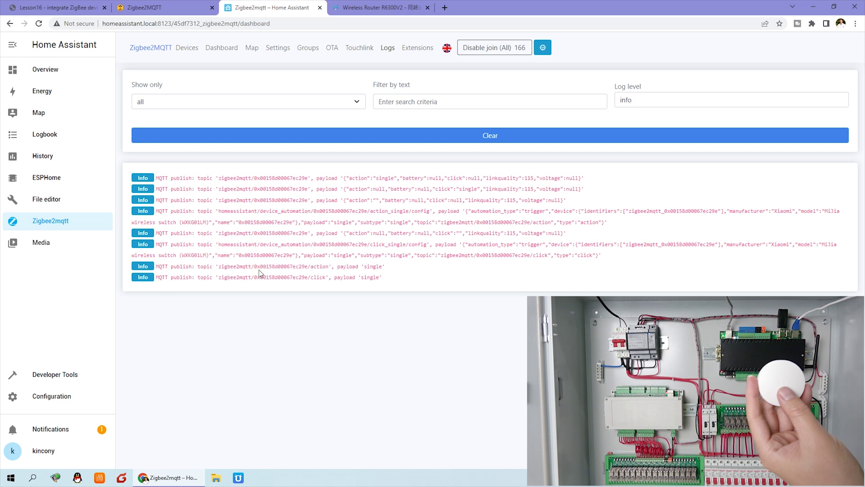
{"action": "left_click_drag", "start_coordinate": [217, 266], "coordinate": [322, 267]}
{"action": "left_click", "coordinate": [240, 264]}
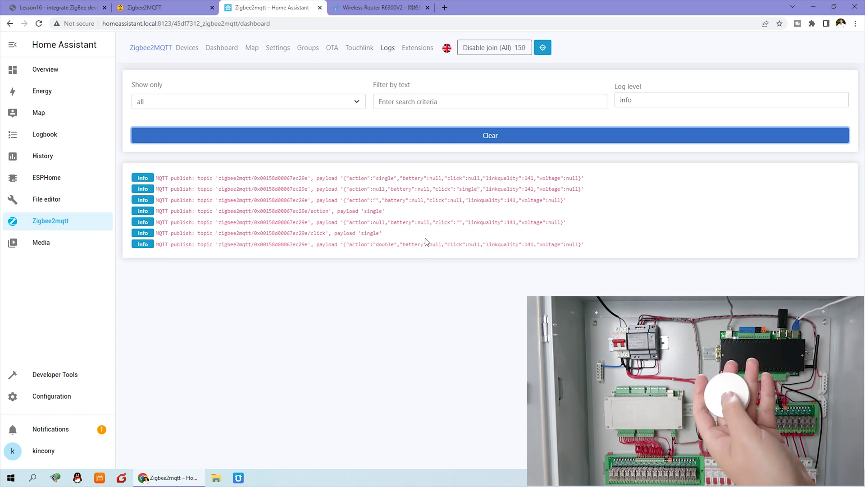
Step: Examine the log payloads published for double, triple, quadruple and many presses of the wireless switch
{"action": "left_click_drag", "start_coordinate": [383, 345], "coordinate": [336, 352]}
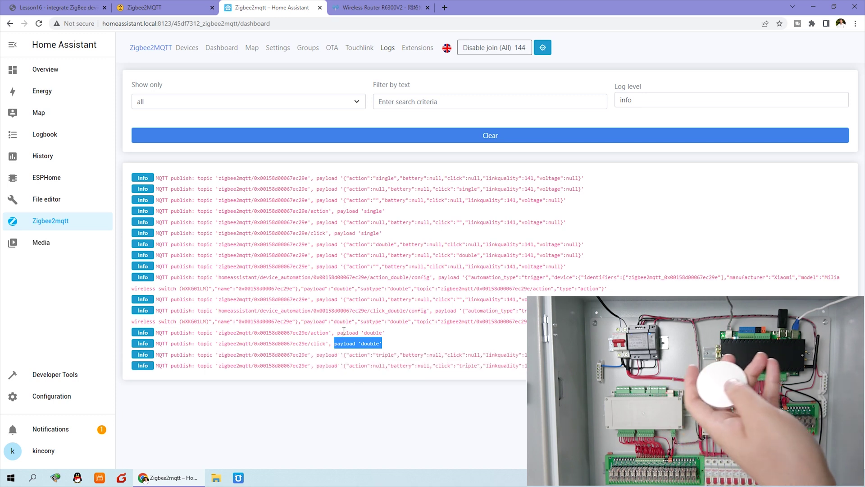
{"action": "left_click_drag", "start_coordinate": [380, 410], "coordinate": [362, 411]}
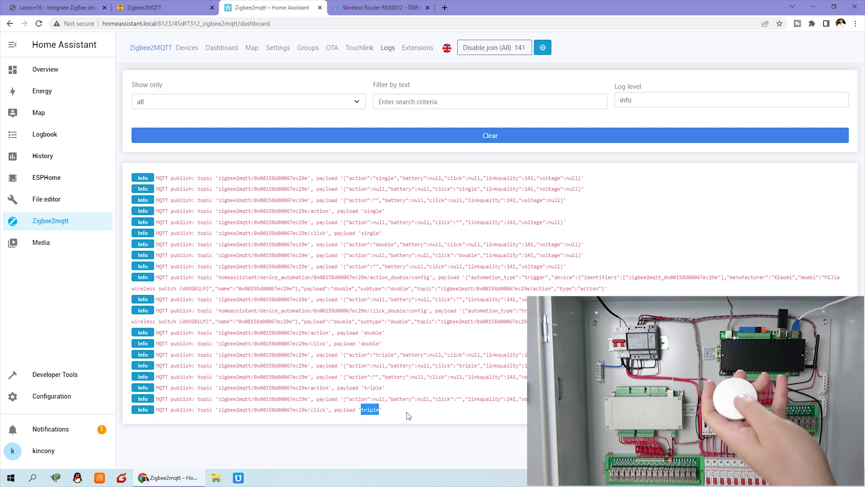
{"action": "scroll", "coordinate": [388, 471], "scroll_direction": "down", "scroll_amount": 1}
{"action": "left_click", "coordinate": [380, 456]}
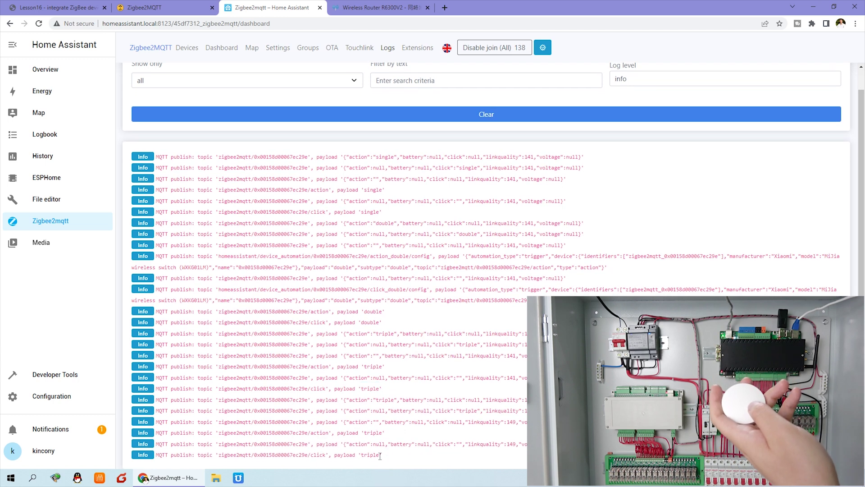
{"action": "left_click_drag", "start_coordinate": [380, 456], "coordinate": [361, 455]}
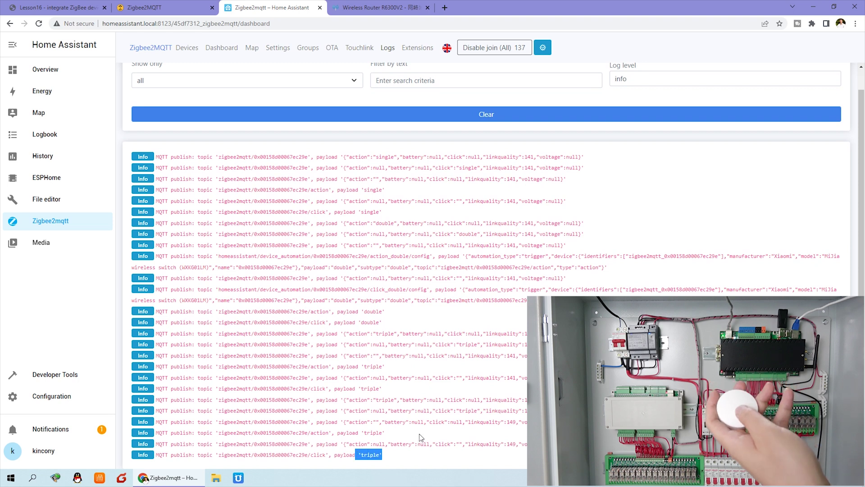
{"action": "scroll", "coordinate": [419, 438], "scroll_direction": "down", "scroll_amount": 3}
{"action": "left_click_drag", "start_coordinate": [388, 456], "coordinate": [359, 457]}
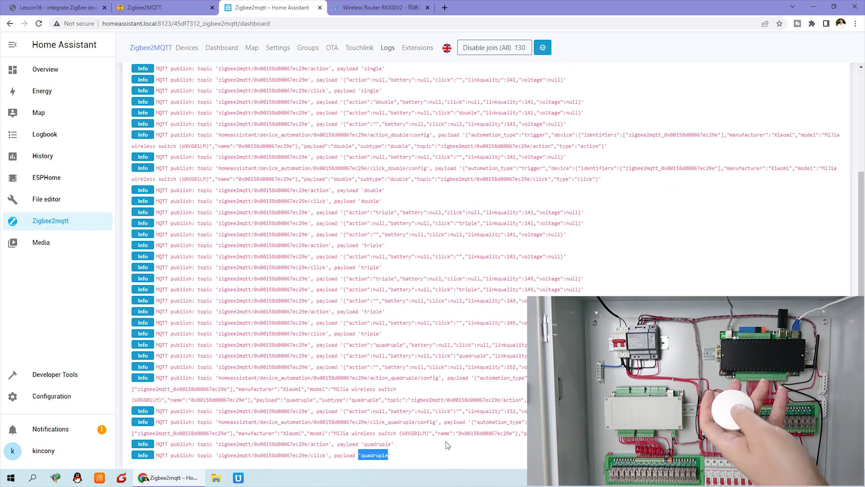
{"action": "scroll", "coordinate": [421, 450], "scroll_direction": "down", "scroll_amount": 3}
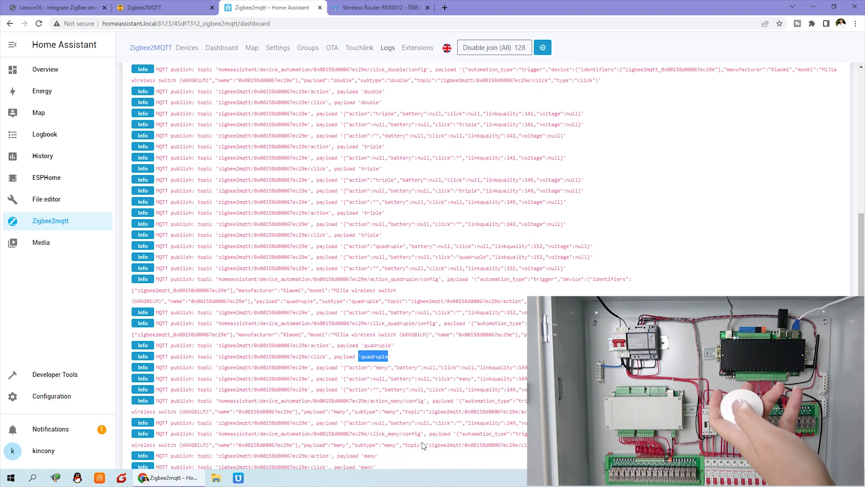
{"action": "left_click_drag", "start_coordinate": [387, 456], "coordinate": [357, 456]}
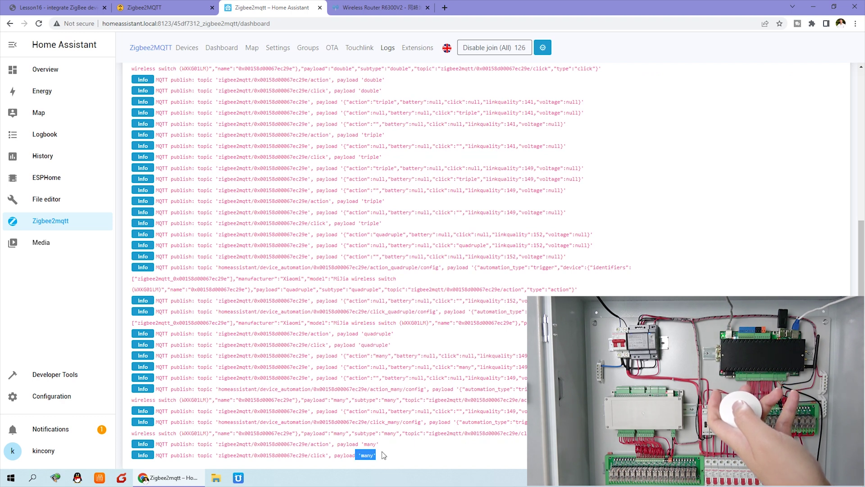
Step: Compare the logged payloads with the Lesson16 page's list of click actions: single, double, triple, quadruple and many
{"action": "left_click", "coordinate": [68, 7]}
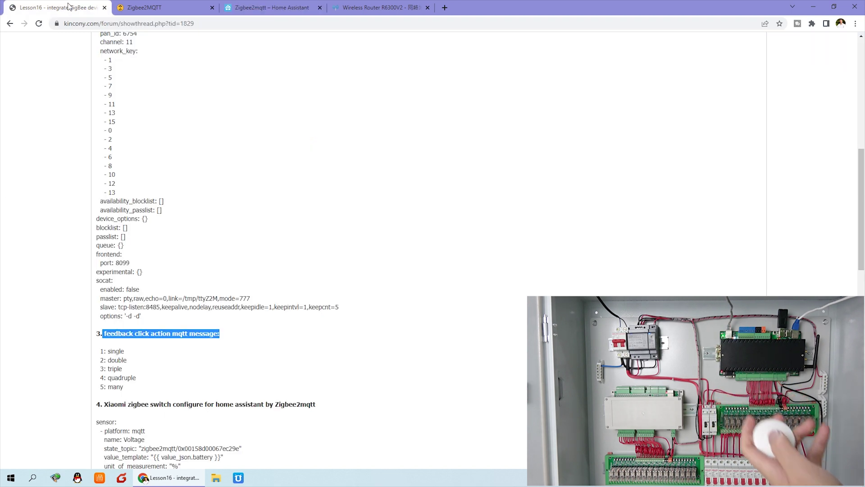
{"action": "left_click", "coordinate": [126, 389]}
{"action": "left_click_drag", "start_coordinate": [126, 389], "coordinate": [96, 351]}
{"action": "left_click", "coordinate": [124, 361]}
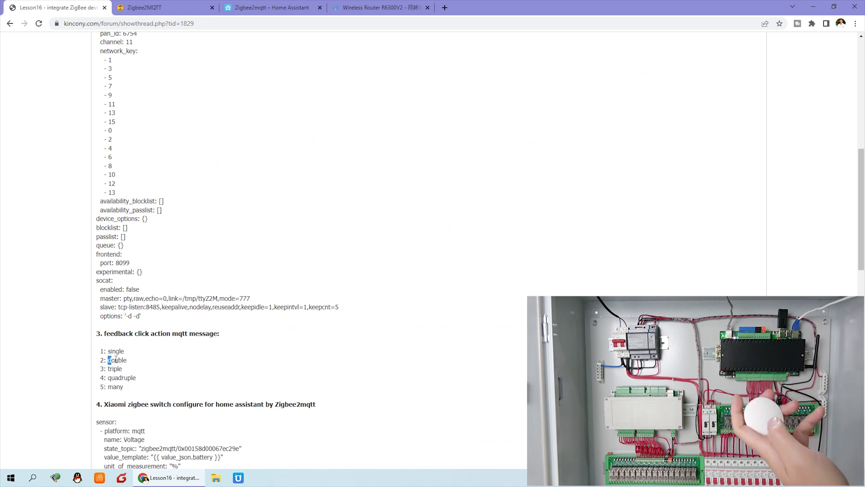
{"action": "double_click", "coordinate": [111, 368]}
{"action": "double_click", "coordinate": [111, 378]}
{"action": "double_click", "coordinate": [112, 387]}
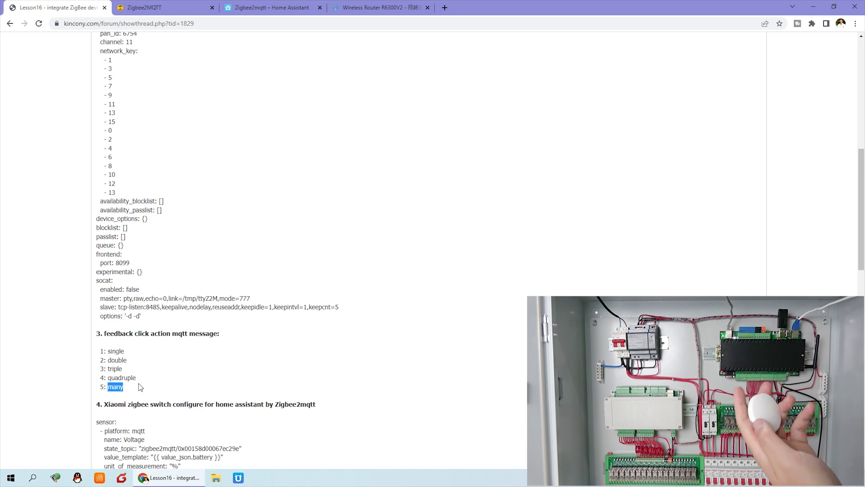
{"action": "left_click", "coordinate": [126, 388]}
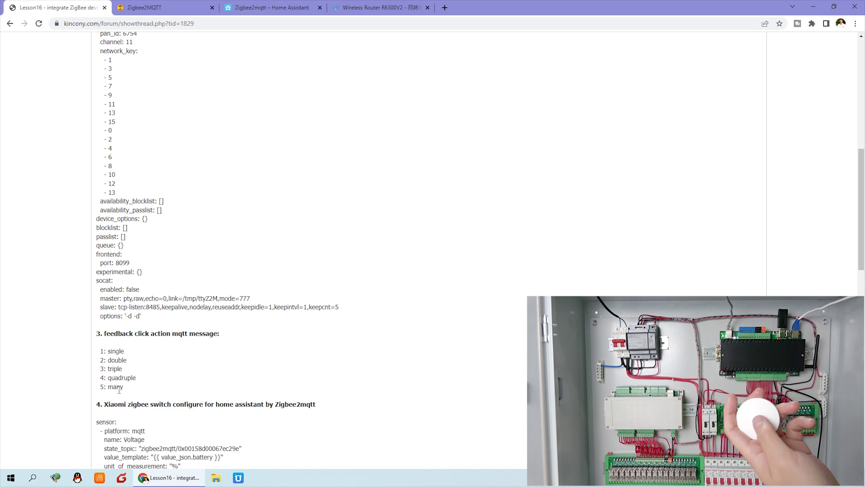
Step: Copy the switch's action topic zigbee2mqtt/0x00158d00067ec29e/action from the latest Zigbee2MQTT log entries and open an empty Notepad document
{"action": "left_click", "coordinate": [270, 7]}
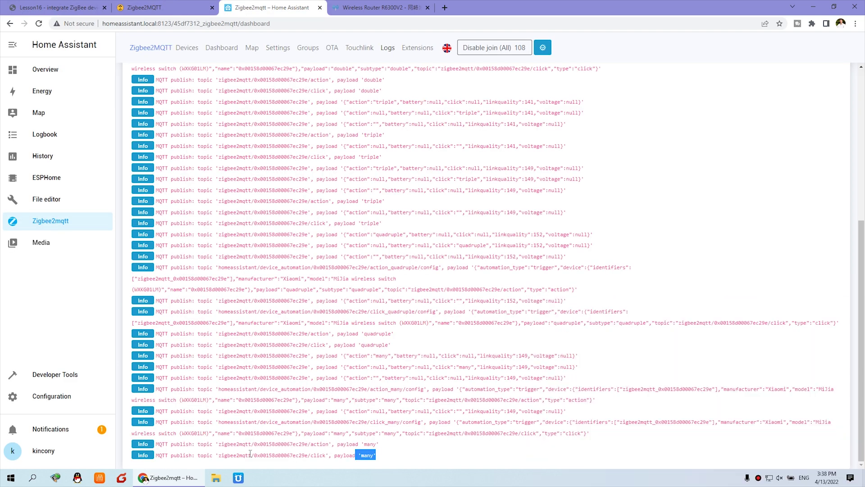
{"action": "left_click_drag", "start_coordinate": [220, 455], "coordinate": [376, 452]}
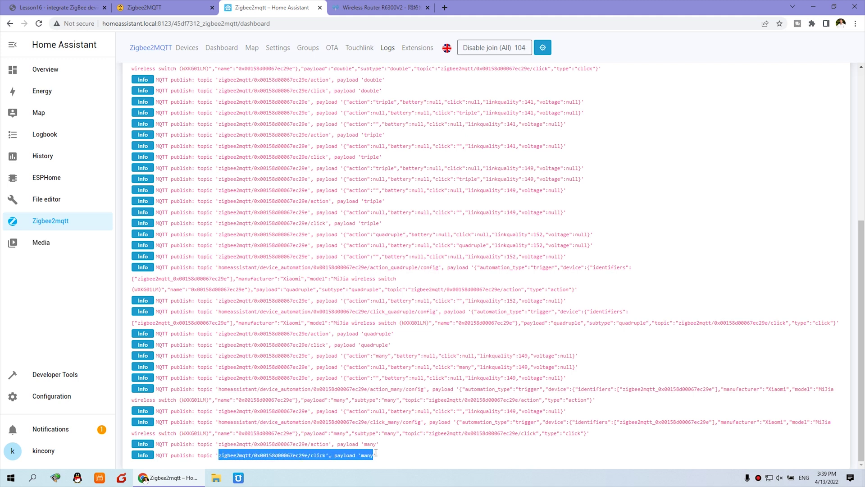
{"action": "left_click", "coordinate": [274, 447]}
{"action": "left_click_drag", "start_coordinate": [219, 446], "coordinate": [333, 444]}
{"action": "key", "text": "ctrl+c"}
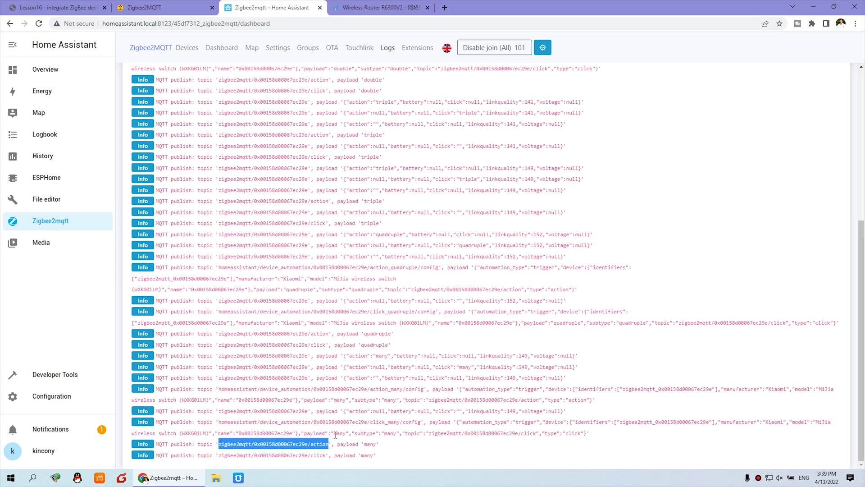
{"action": "left_click", "coordinate": [32, 477]}
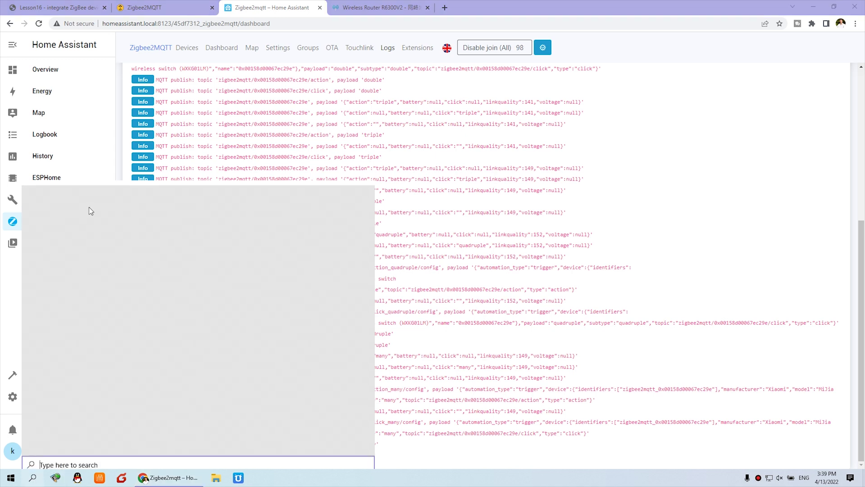
{"action": "left_click", "coordinate": [67, 282]}
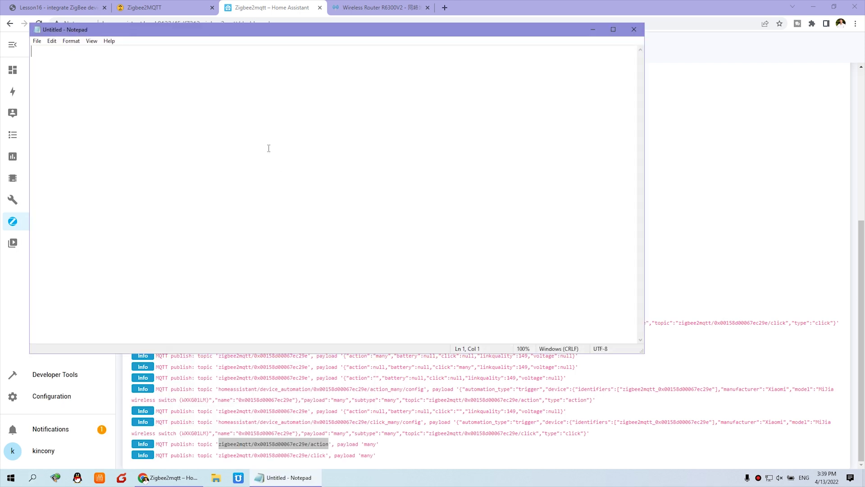
Step: Paste the action topic into the Notepad document and mark its device ID 0x00158d00067ec29e
{"action": "key", "text": "ctrl+v"}
{"action": "left_click_drag", "start_coordinate": [120, 30], "coordinate": [360, 192]}
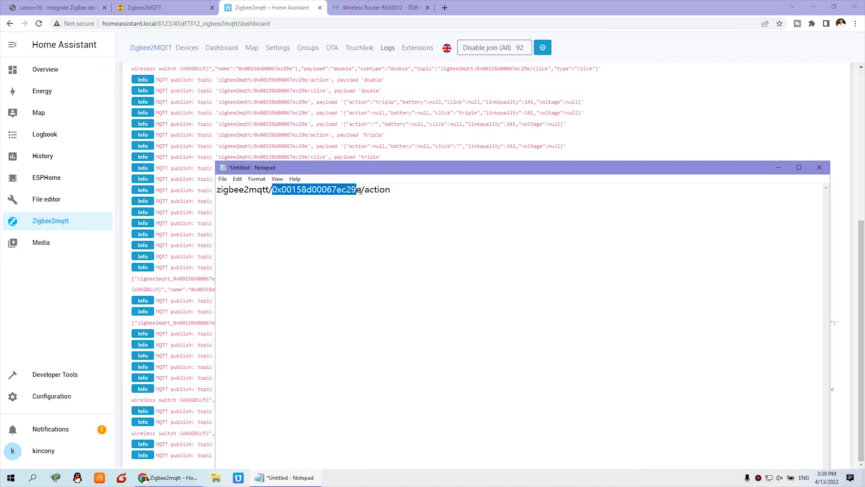
{"action": "left_click", "coordinate": [778, 167]}
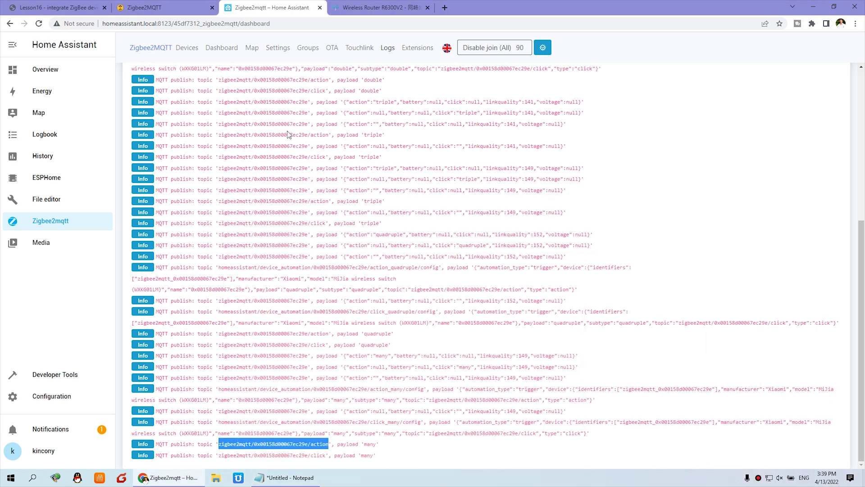
Step: Examine the Voltage, signal and click MQTT sensor definitions in section 4 of the Lesson16 page
{"action": "left_click", "coordinate": [64, 3]}
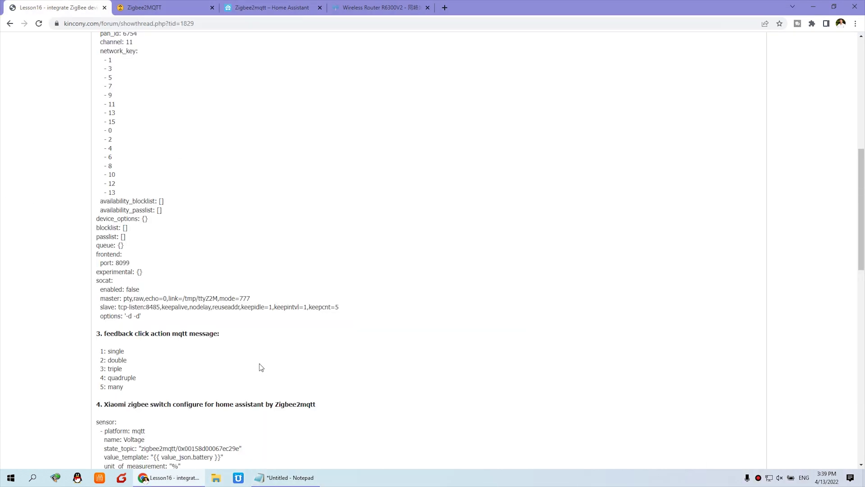
{"action": "scroll", "coordinate": [252, 362], "scroll_direction": "down", "scroll_amount": 4}
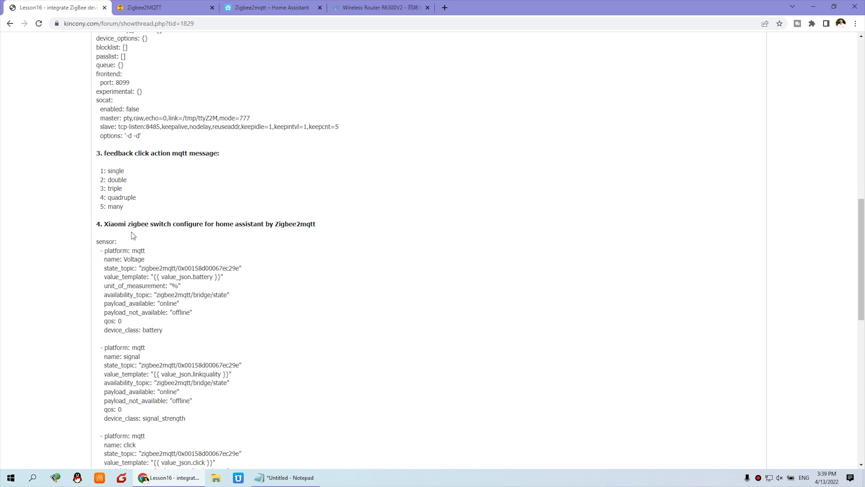
{"action": "scroll", "coordinate": [118, 266], "scroll_direction": "down", "scroll_amount": 2}
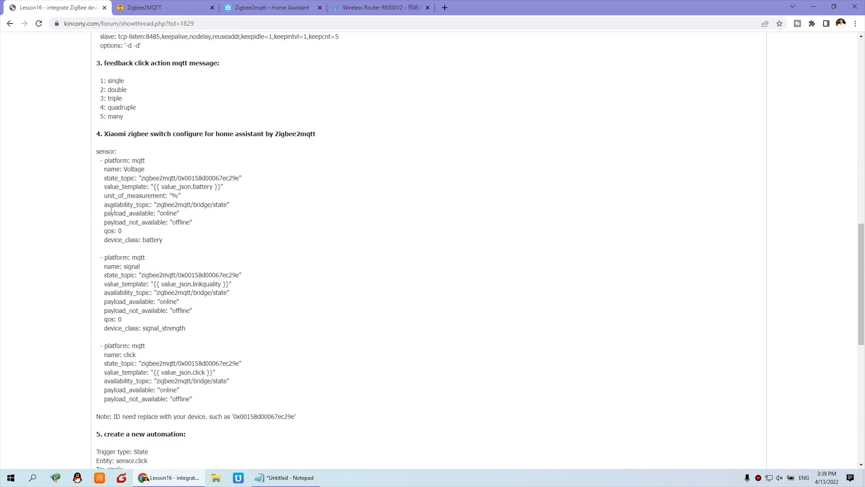
{"action": "left_click_drag", "start_coordinate": [191, 398], "coordinate": [96, 152]}
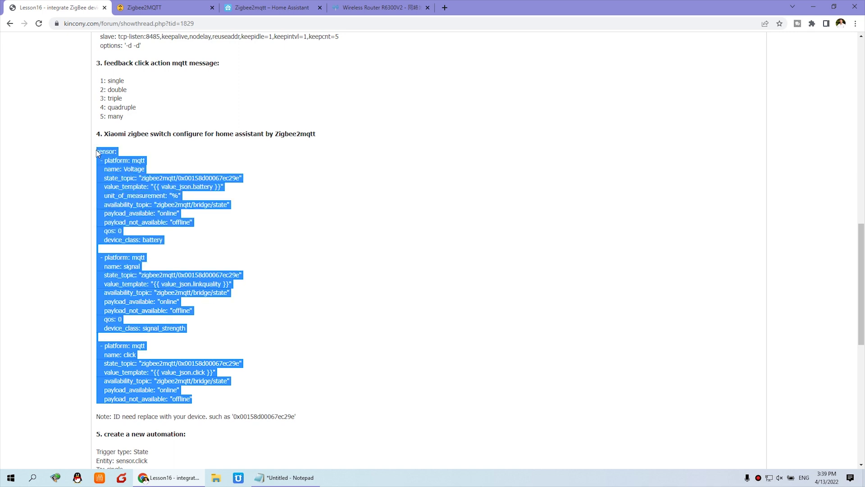
{"action": "left_click", "coordinate": [138, 197]}
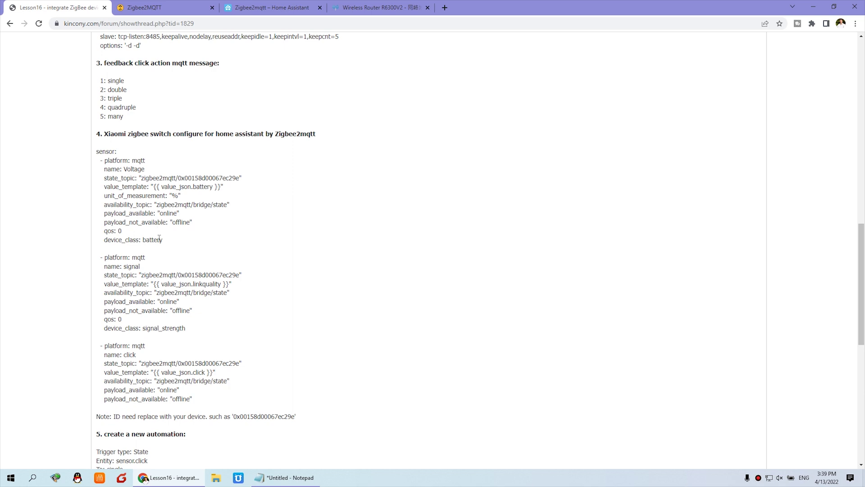
{"action": "left_click_drag", "start_coordinate": [125, 169], "coordinate": [145, 171]}
{"action": "left_click_drag", "start_coordinate": [124, 266], "coordinate": [143, 266]}
{"action": "left_click_drag", "start_coordinate": [119, 355], "coordinate": [122, 355]}
Step: Copy the three MQTT sensor definitions from section 4 of the Lesson16 page, leaving out the "sensor:" line
{"action": "left_click_drag", "start_coordinate": [202, 403], "coordinate": [107, 158]}
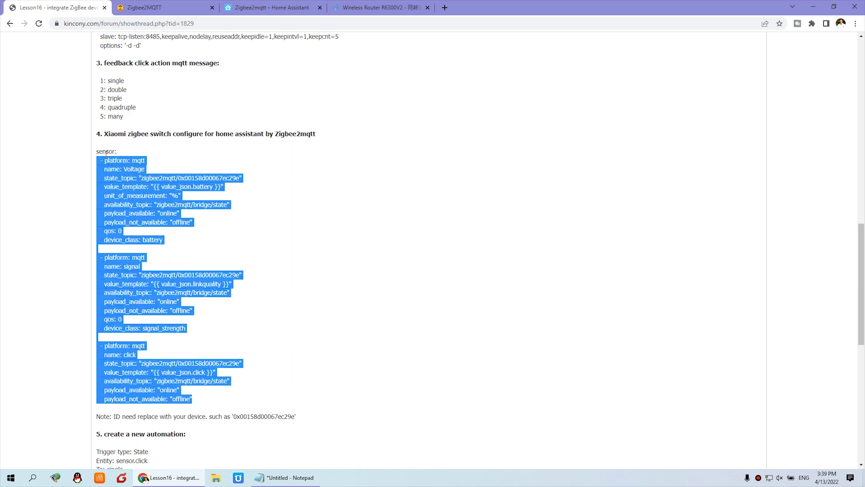
{"action": "right_click", "coordinate": [126, 170]}
{"action": "left_click_drag", "start_coordinate": [204, 394], "coordinate": [98, 162]}
{"action": "right_click", "coordinate": [124, 175]}
{"action": "left_click", "coordinate": [136, 180]}
Step: Paste the copied sensor definitions into Home Assistant's configuration.yaml, in the sensor section below "platform: moon" after a blank line
{"action": "left_click", "coordinate": [270, 6]}
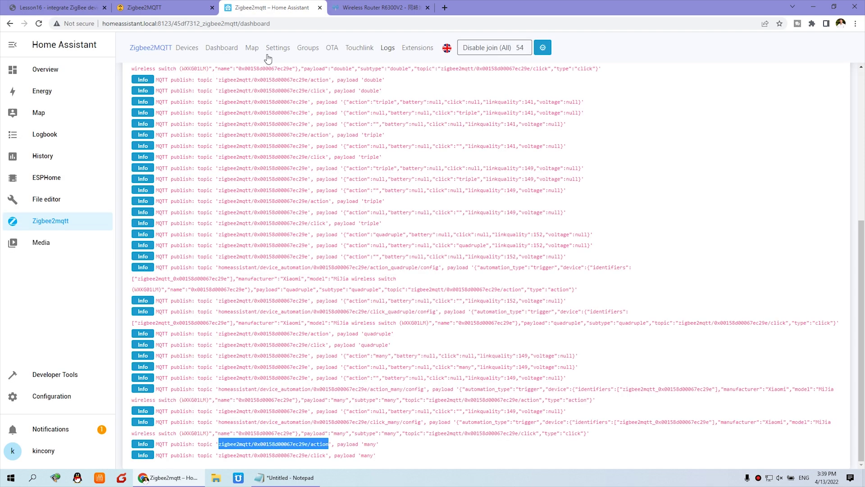
{"action": "left_click", "coordinate": [45, 199]}
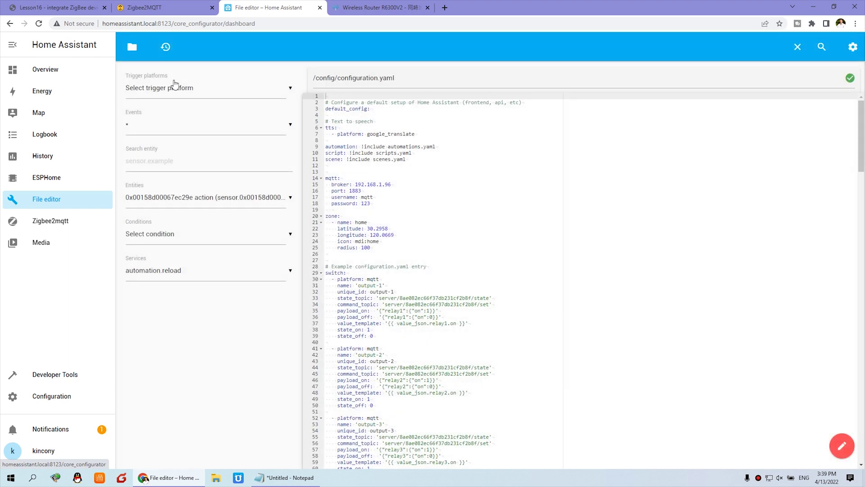
{"action": "scroll", "coordinate": [488, 326], "scroll_direction": "down", "scroll_amount": 6}
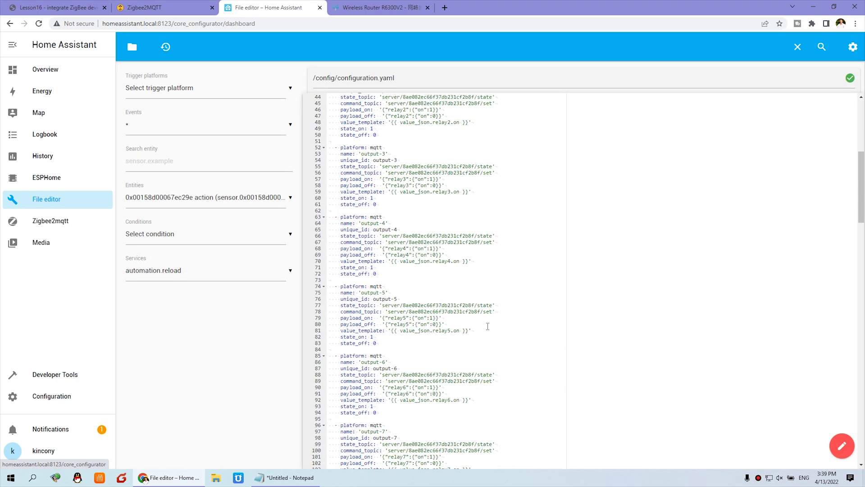
{"action": "scroll", "coordinate": [488, 326], "scroll_direction": "down", "scroll_amount": 20}
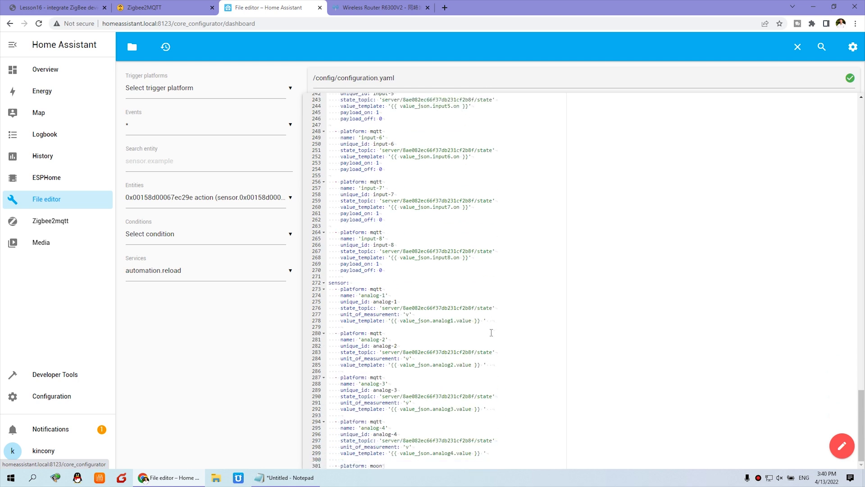
{"action": "left_click_drag", "start_coordinate": [356, 282], "coordinate": [323, 287]}
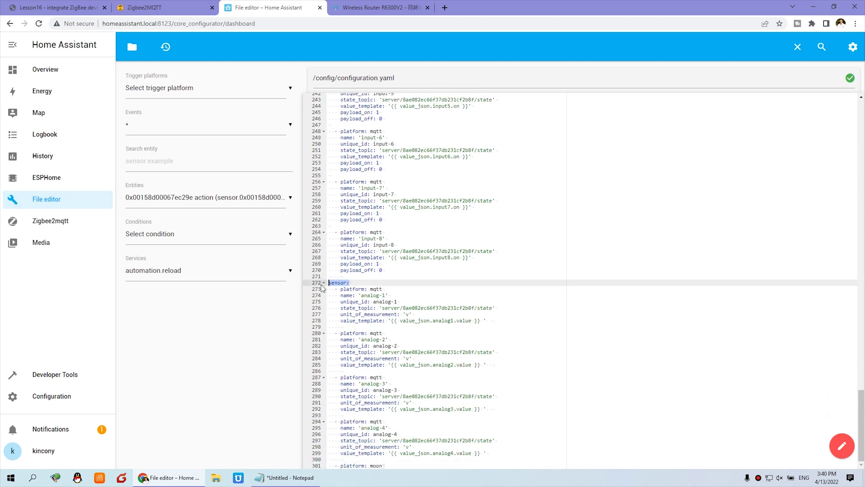
{"action": "left_click", "coordinate": [398, 464]}
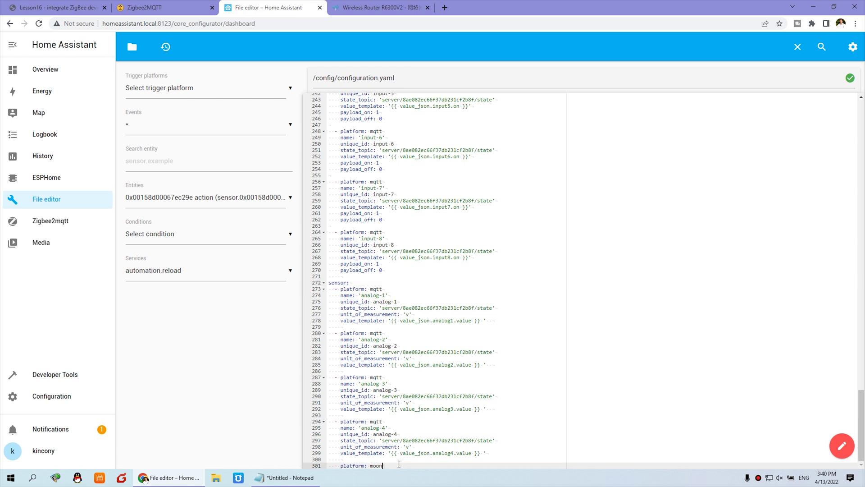
{"action": "key", "text": "Return"}
{"action": "key", "text": "Return"}
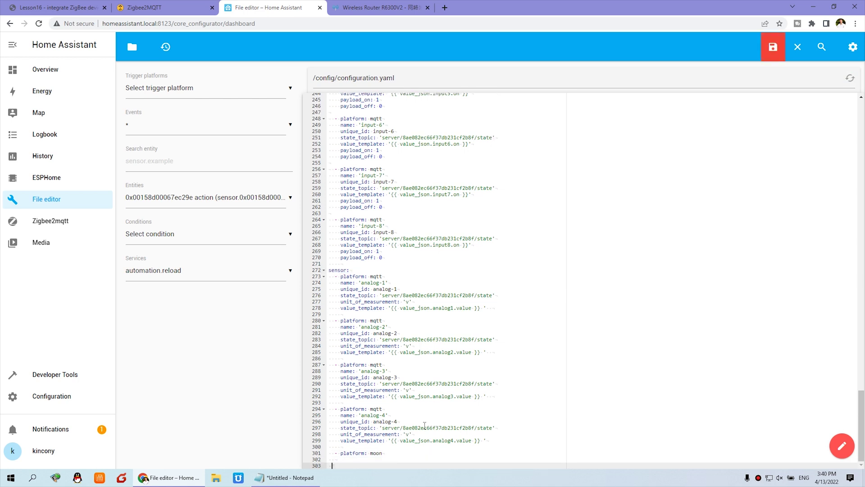
{"action": "key", "text": "ctrl+v"}
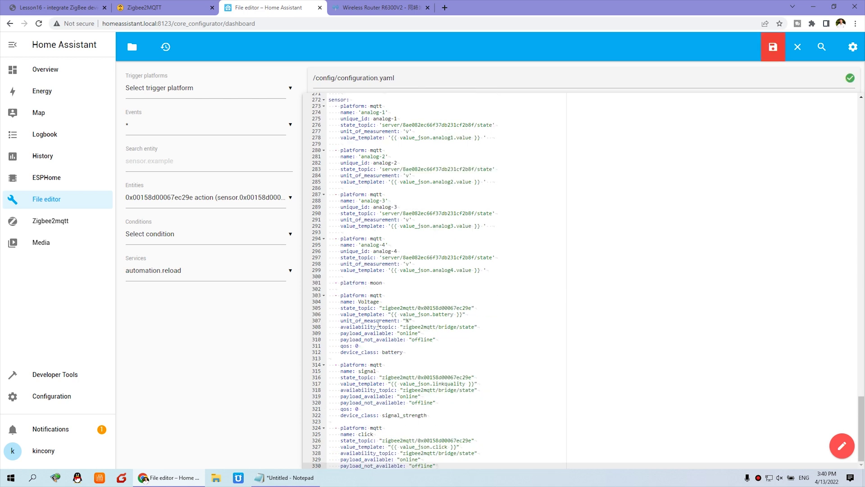
Step: Compare the device ID in the Voltage sensor's state_topic with the ID in the Notepad document
{"action": "left_click", "coordinate": [371, 296]}
{"action": "left_click", "coordinate": [380, 301]}
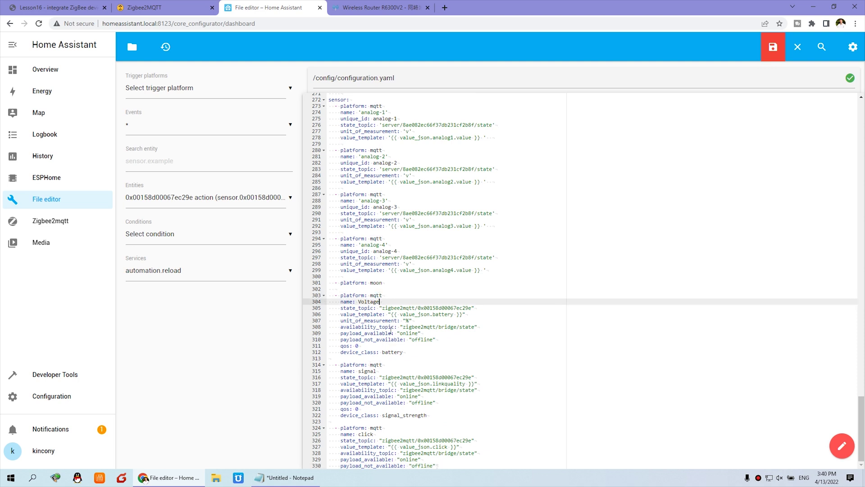
{"action": "left_click_drag", "start_coordinate": [419, 307], "coordinate": [472, 307]}
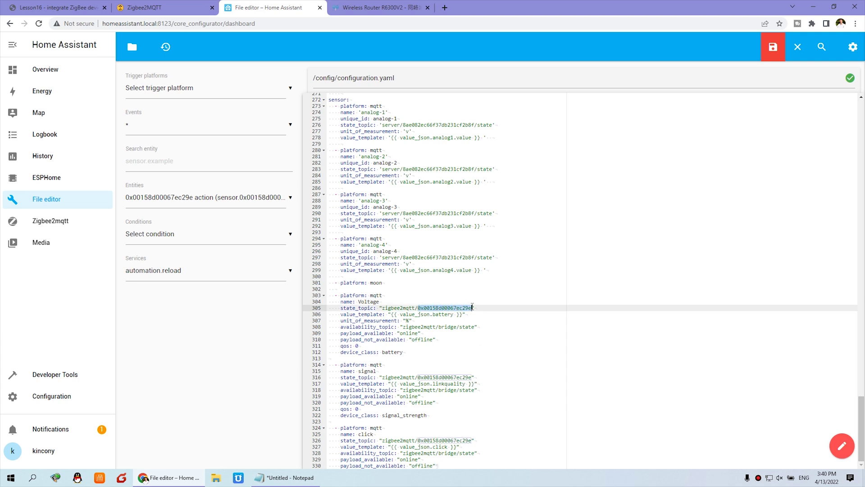
{"action": "left_click", "coordinate": [284, 479]}
{"action": "left_click_drag", "start_coordinate": [327, 171], "coordinate": [609, 287]}
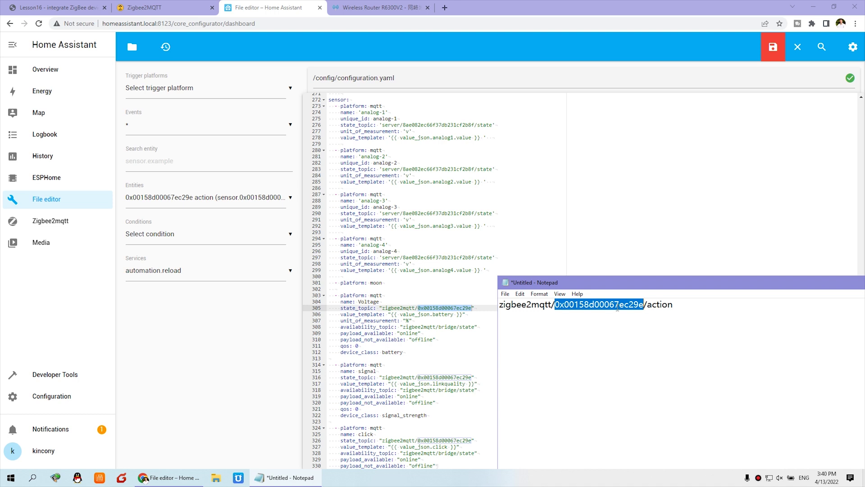
{"action": "left_click", "coordinate": [154, 7]}
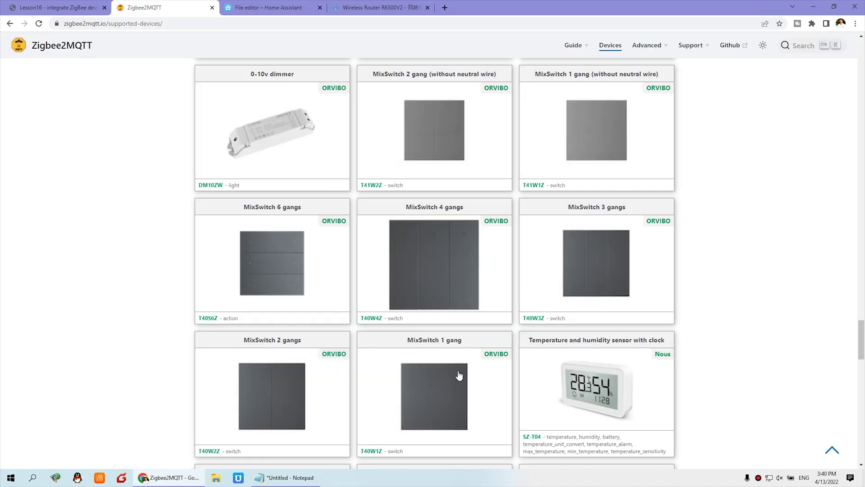
{"action": "left_click", "coordinate": [283, 5]}
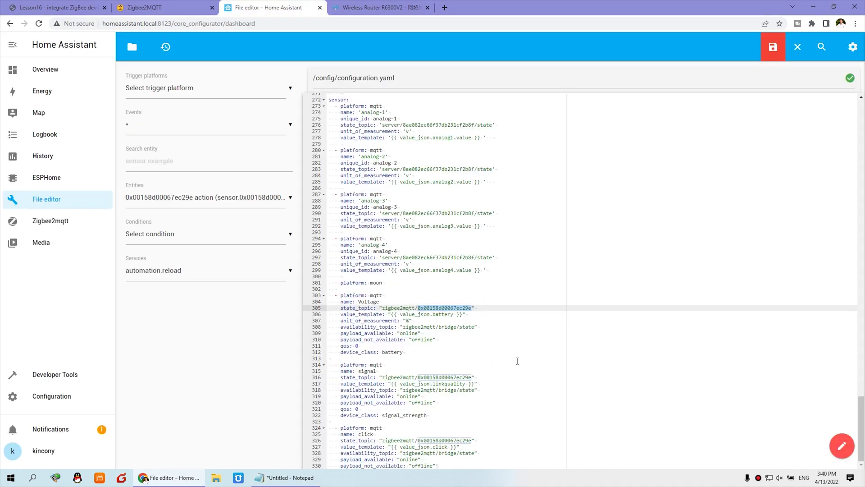
{"action": "left_click", "coordinate": [284, 477]}
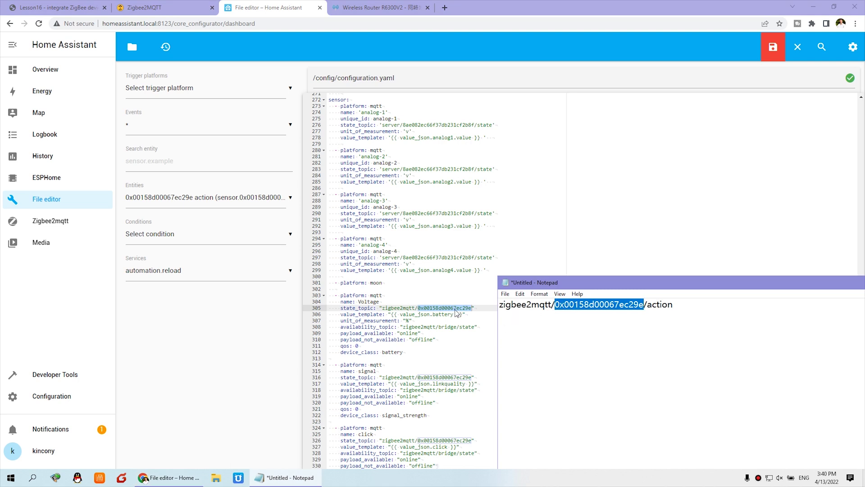
{"action": "left_click_drag", "start_coordinate": [556, 305], "coordinate": [644, 306]}
{"action": "left_click", "coordinate": [423, 314]}
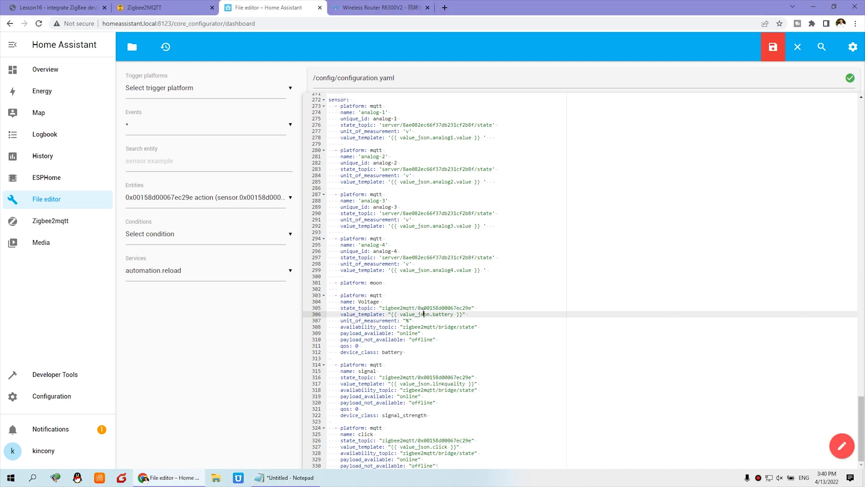
Step: Check the signal and click sensor blocks in configuration.yaml and save the file
{"action": "left_click", "coordinate": [363, 370]}
{"action": "left_click", "coordinate": [363, 434]}
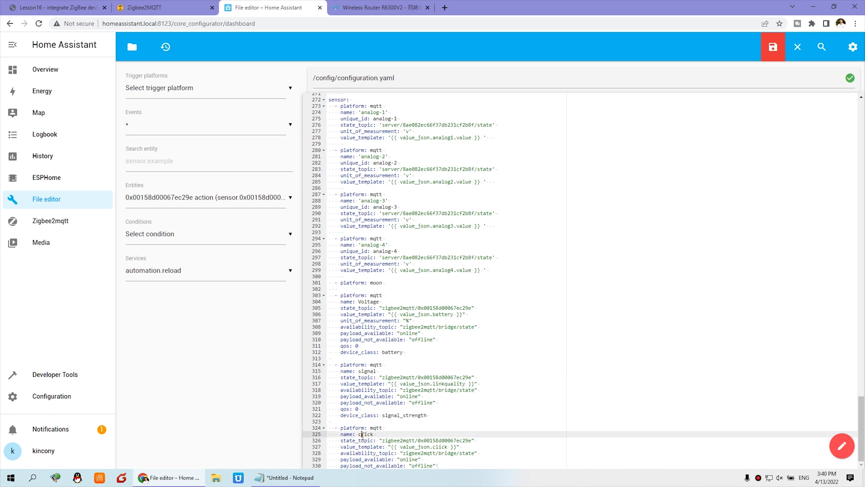
{"action": "left_click", "coordinate": [372, 290]}
{"action": "left_click", "coordinate": [518, 377]}
{"action": "left_click", "coordinate": [664, 428]}
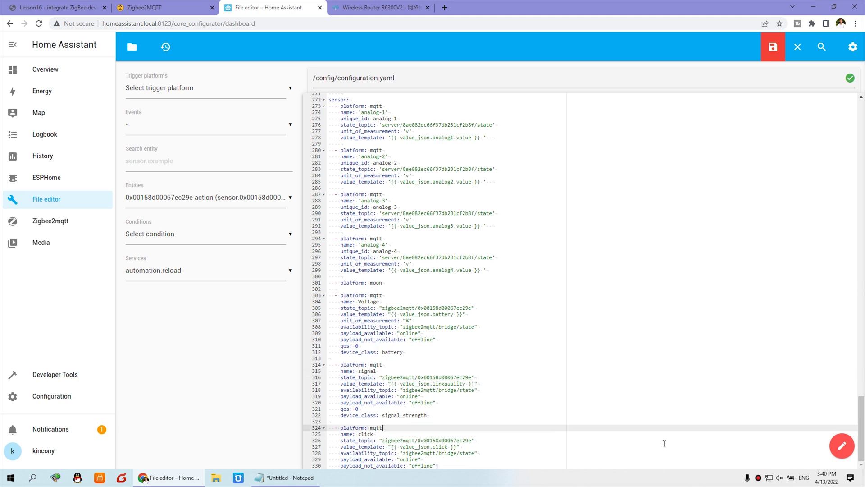
{"action": "left_click", "coordinate": [773, 55]}
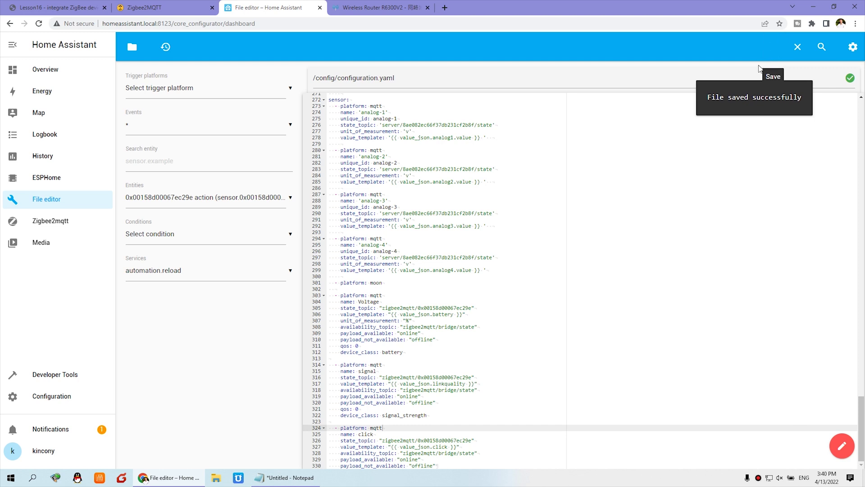
Step: Restart Home Assistant from the server controls in its configuration settings to load the new sensors
{"action": "left_click", "coordinate": [46, 397]}
{"action": "left_click", "coordinate": [497, 420]}
{"action": "scroll", "coordinate": [496, 423], "scroll_direction": "down", "scroll_amount": 3}
{"action": "left_click", "coordinate": [474, 160]}
{"action": "left_click", "coordinate": [504, 284]}
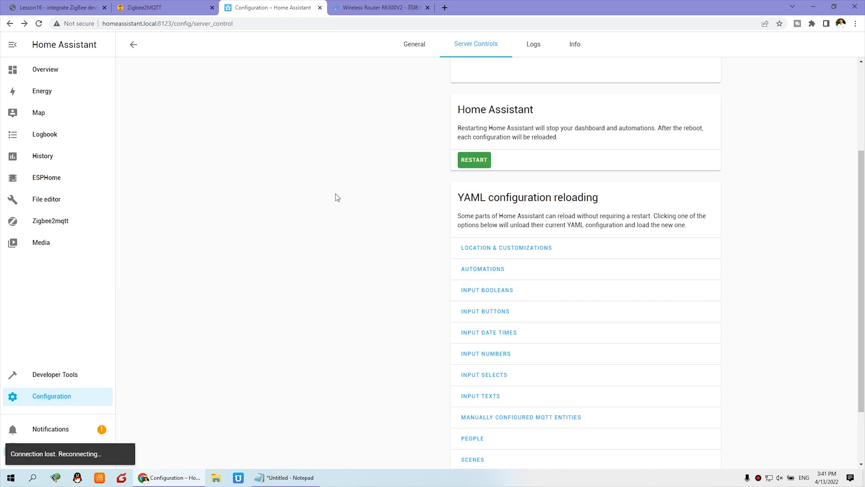
{"action": "left_click", "coordinate": [34, 6]}
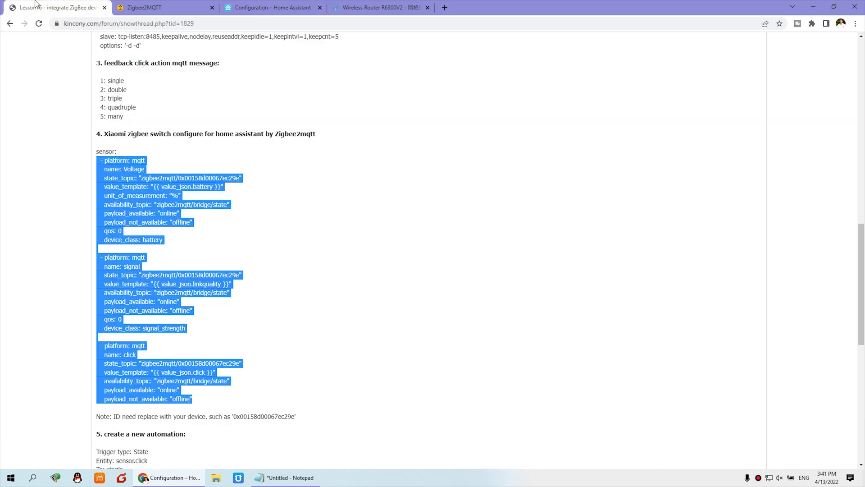
{"action": "key", "text": "ctrl+Tab"}
{"action": "key", "text": "ctrl+Tab"}
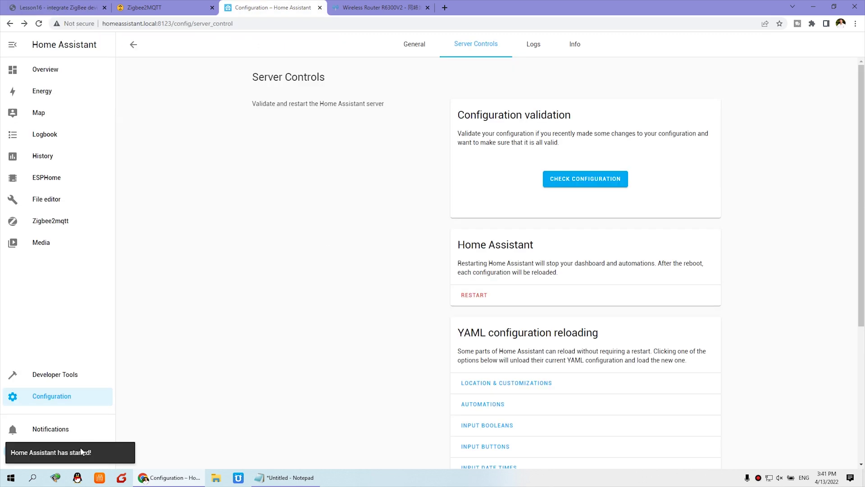
Step: Put the Home overview dashboard into edit mode and add a Glance card
{"action": "left_click", "coordinate": [61, 75]}
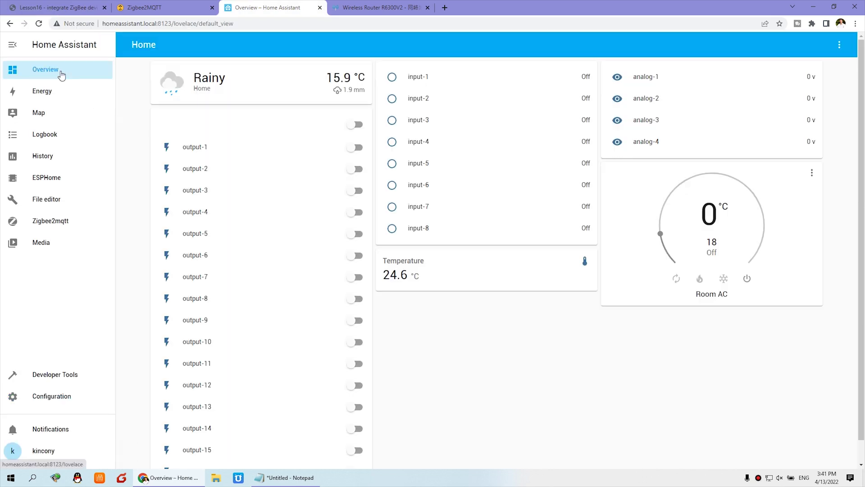
{"action": "left_click", "coordinate": [839, 46]}
{"action": "left_click", "coordinate": [825, 70]}
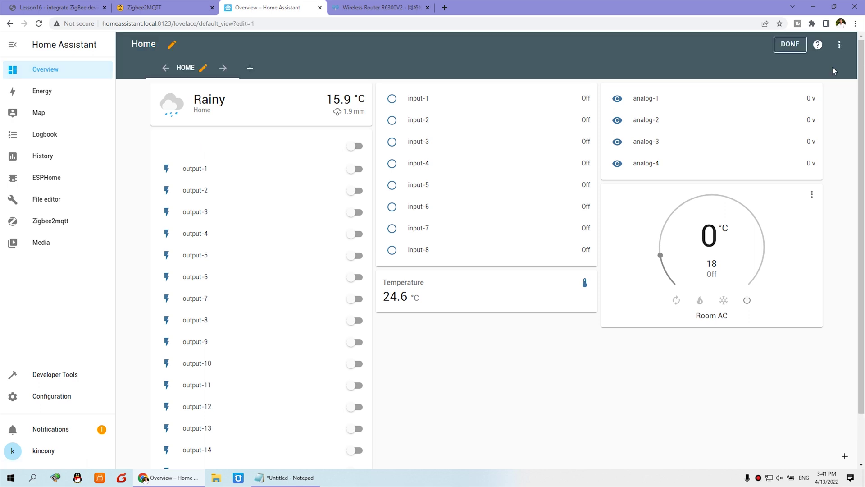
{"action": "left_click", "coordinate": [821, 451]}
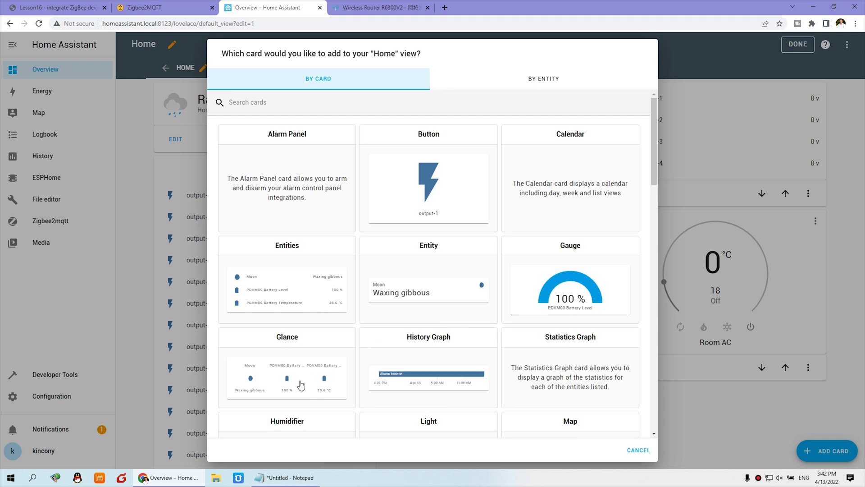
{"action": "left_click", "coordinate": [301, 384]}
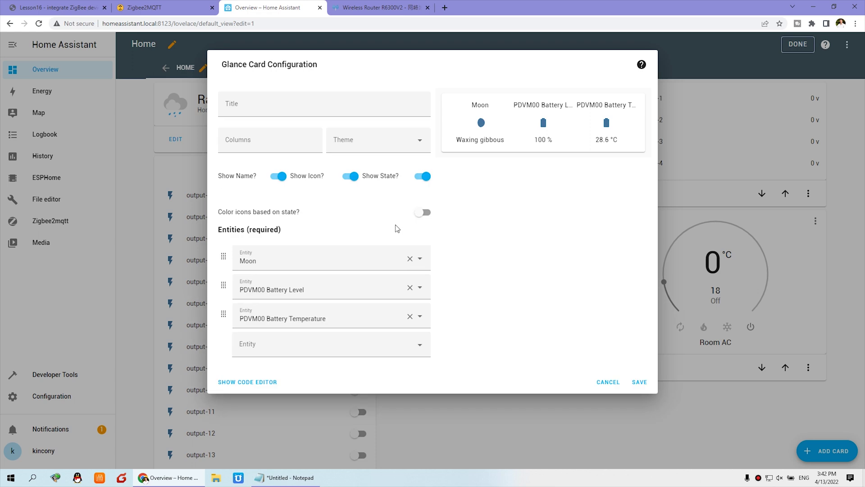
Step: Remove the PDVM00 Battery Temperature, PDVM00 Battery Level and Moon entities from the Glance card
{"action": "left_click", "coordinate": [409, 315]}
{"action": "left_click", "coordinate": [410, 287]}
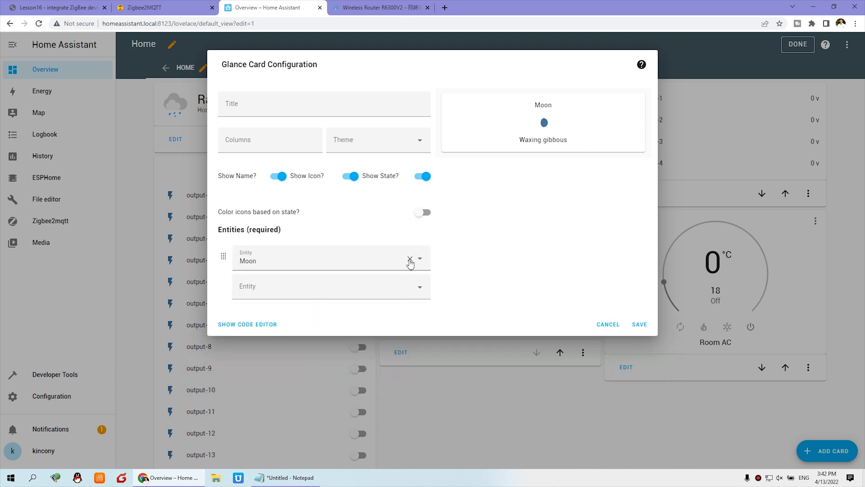
{"action": "left_click", "coordinate": [410, 258]}
Step: Add the Voltage, signal (sensor.signal) and click (sensor.click) entities to the Glance card
{"action": "left_click", "coordinate": [366, 259]}
{"action": "type", "text": "v"}
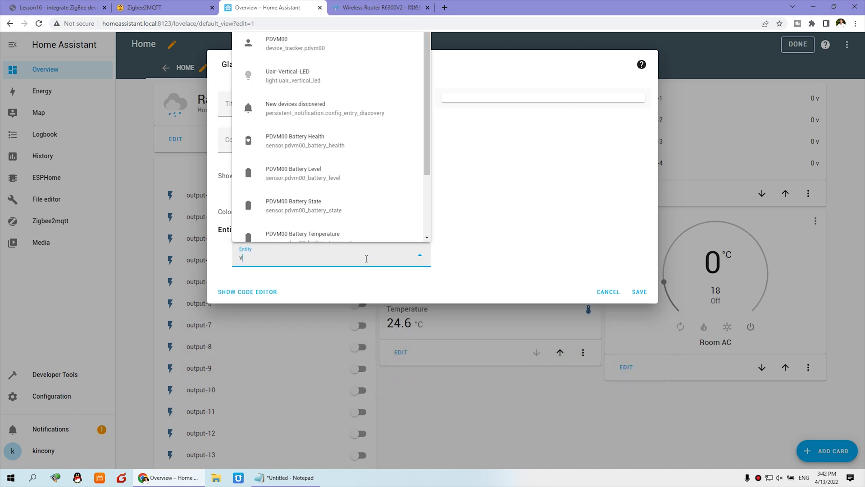
{"action": "type", "text": "ol"}
{"action": "left_click", "coordinate": [293, 227]}
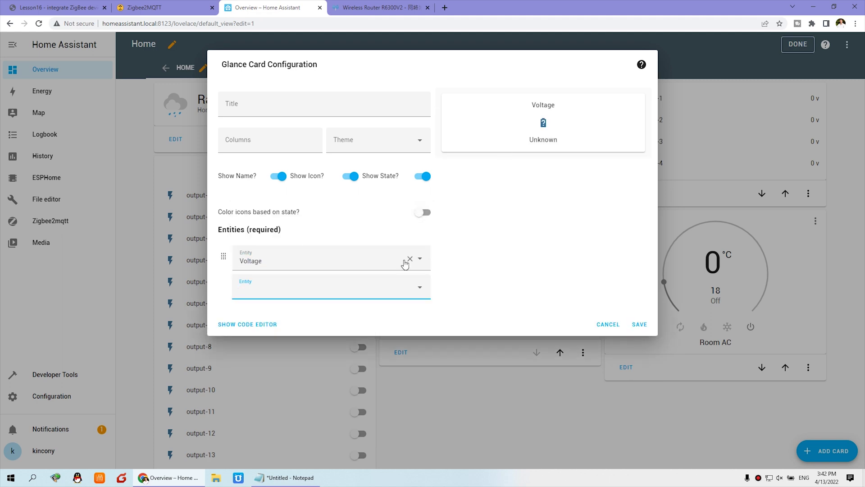
{"action": "left_click", "coordinate": [344, 290]}
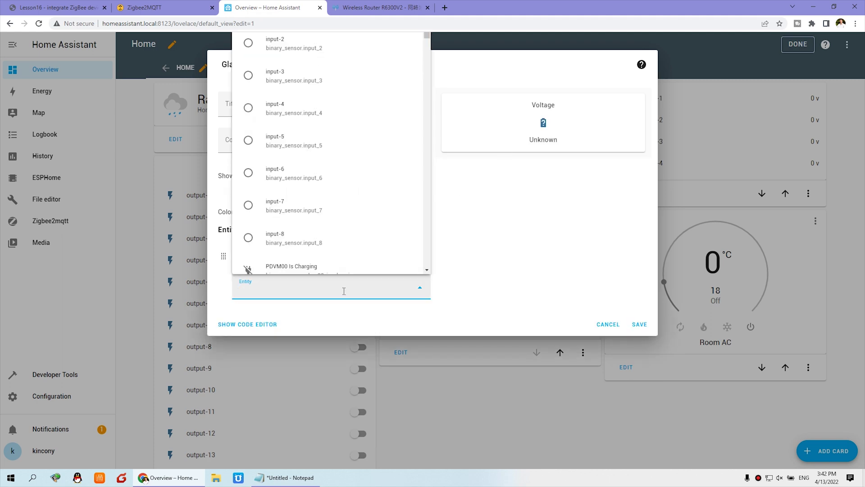
{"action": "type", "text": "si"}
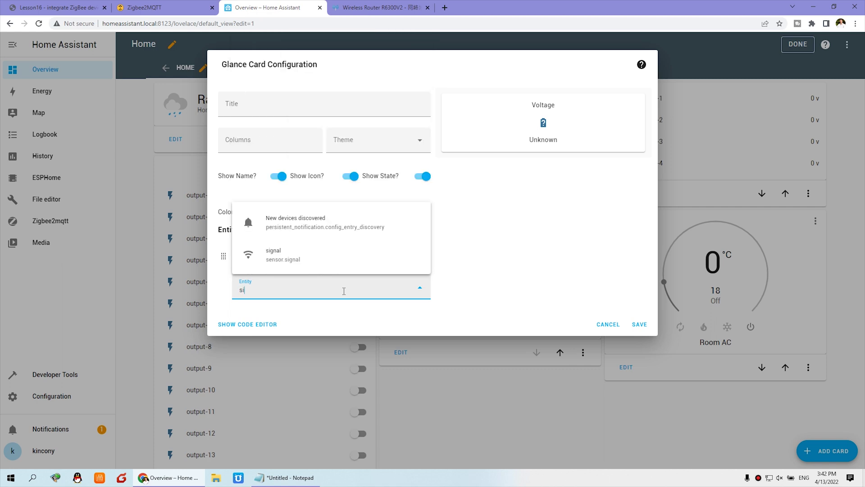
{"action": "left_click", "coordinate": [292, 252]}
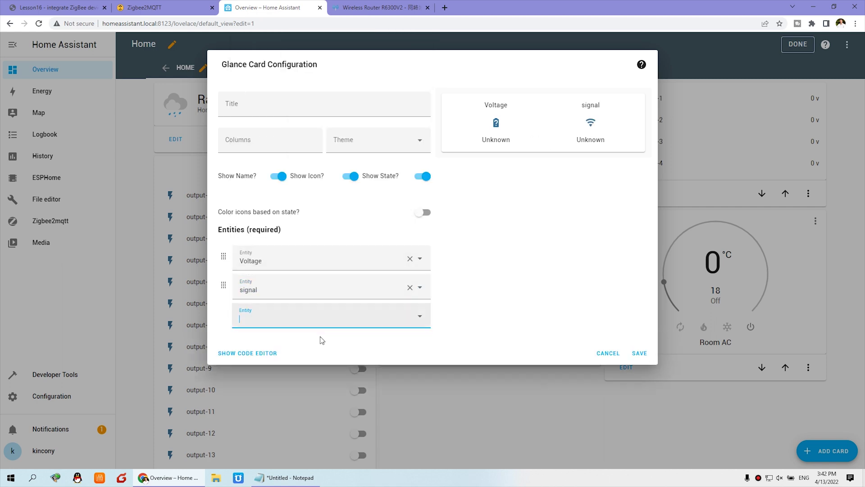
{"action": "left_click", "coordinate": [309, 319]}
{"action": "type", "text": "click"}
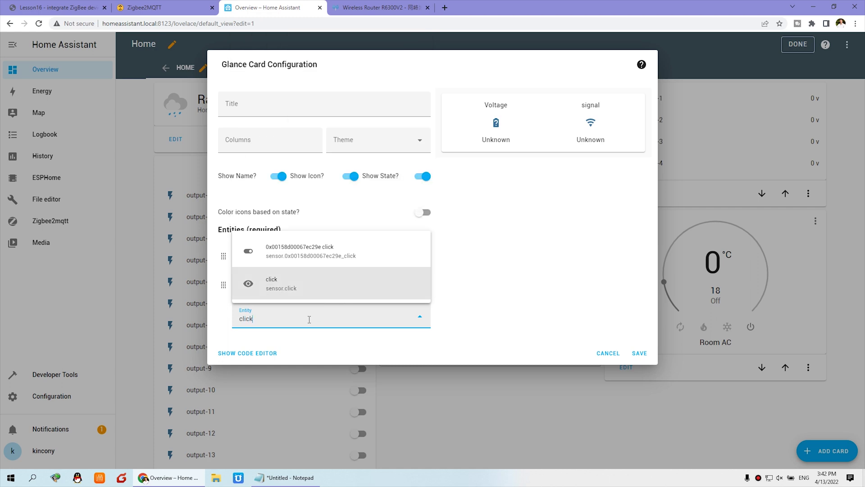
{"action": "left_click", "coordinate": [291, 282]}
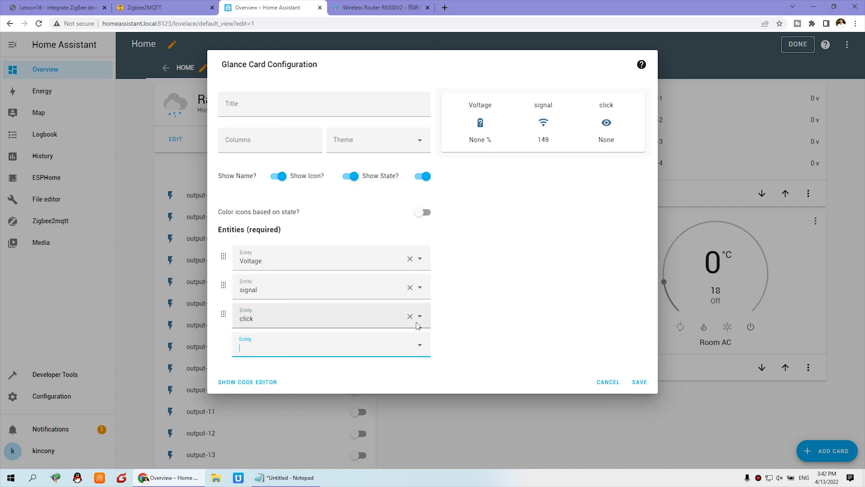
Step: Title the Glance card "XiaoMi Sensor", save it and finish editing the dashboard
{"action": "left_click", "coordinate": [244, 103]}
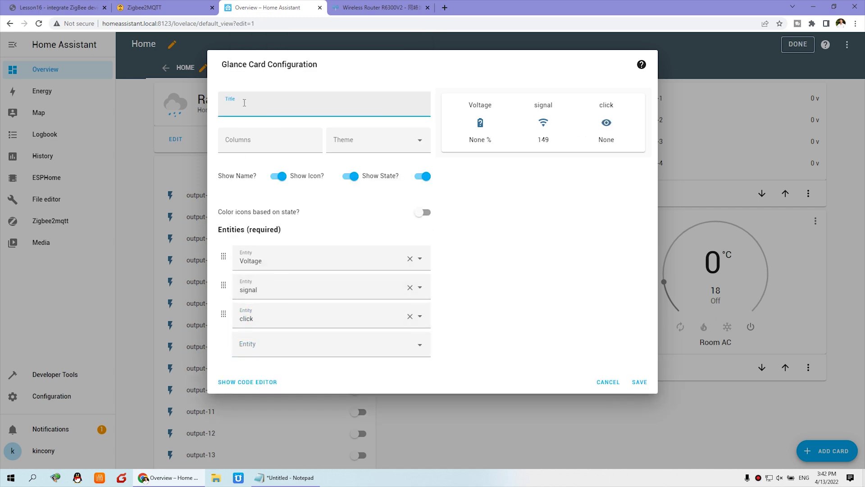
{"action": "type", "text": "XiaoMi"}
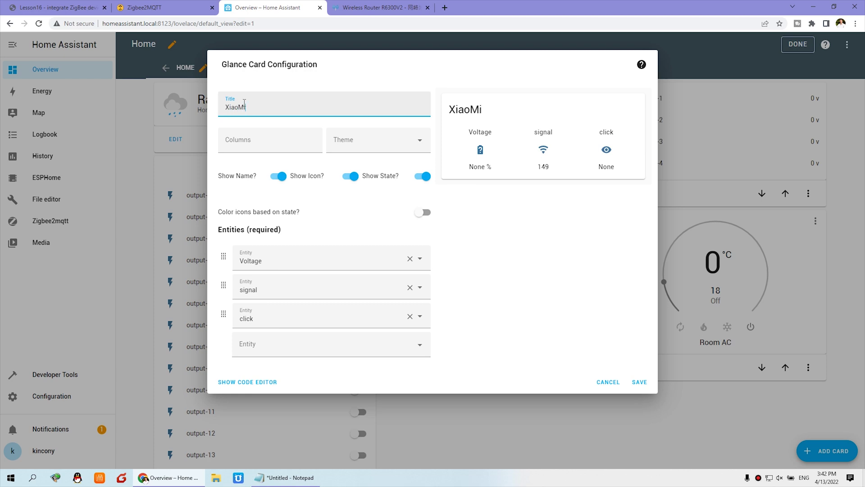
{"action": "type", "text": " Sensor"}
{"action": "left_click", "coordinate": [630, 384]}
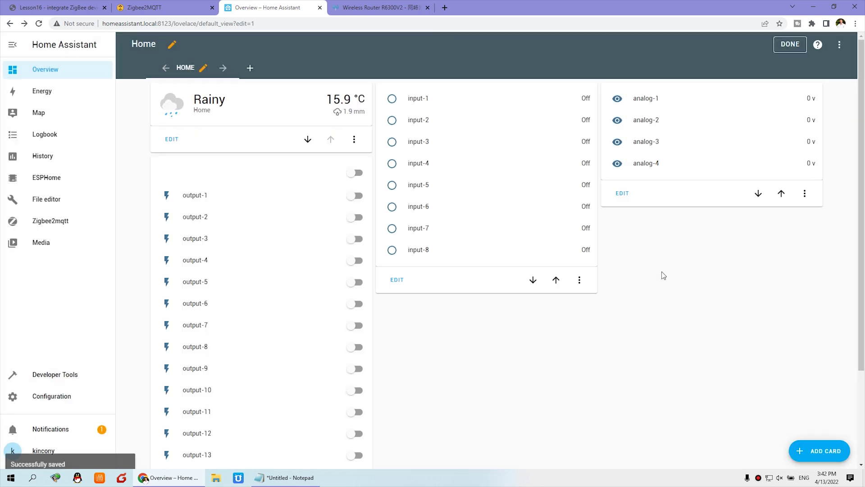
{"action": "scroll", "coordinate": [636, 327], "scroll_direction": "down", "scroll_amount": 2}
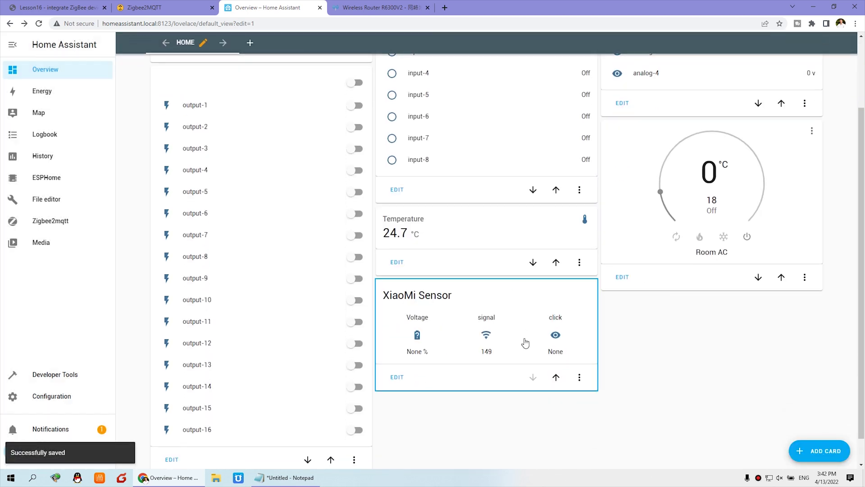
{"action": "scroll", "coordinate": [784, 288], "scroll_direction": "up", "scroll_amount": 2}
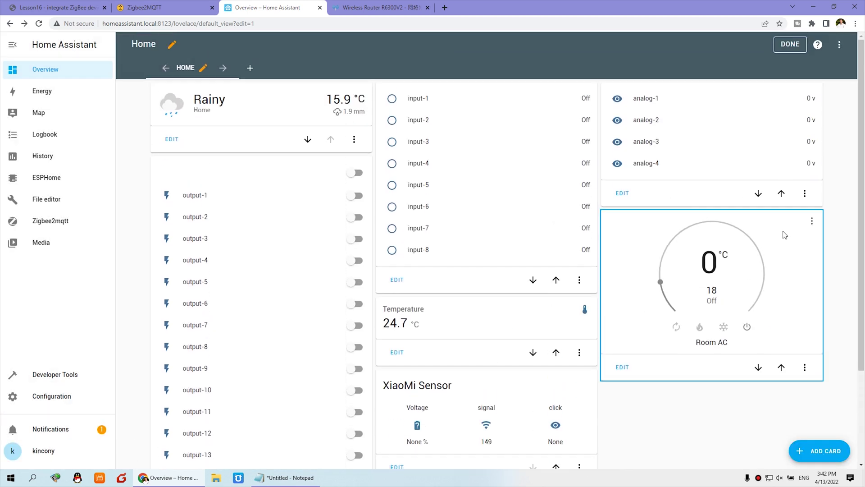
{"action": "left_click", "coordinate": [790, 43]}
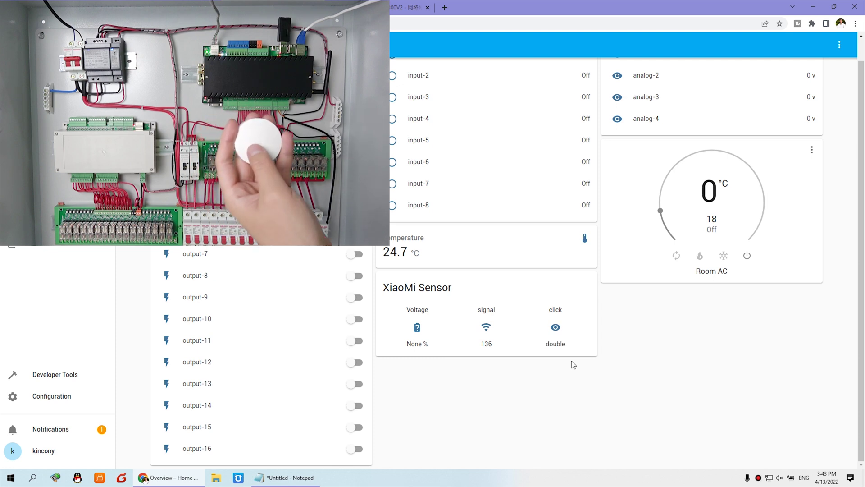
Step: Check the forum tutorial's section on creating an automation, and start an empty automation in Home Assistant's configuration
{"action": "left_click", "coordinate": [58, 7]}
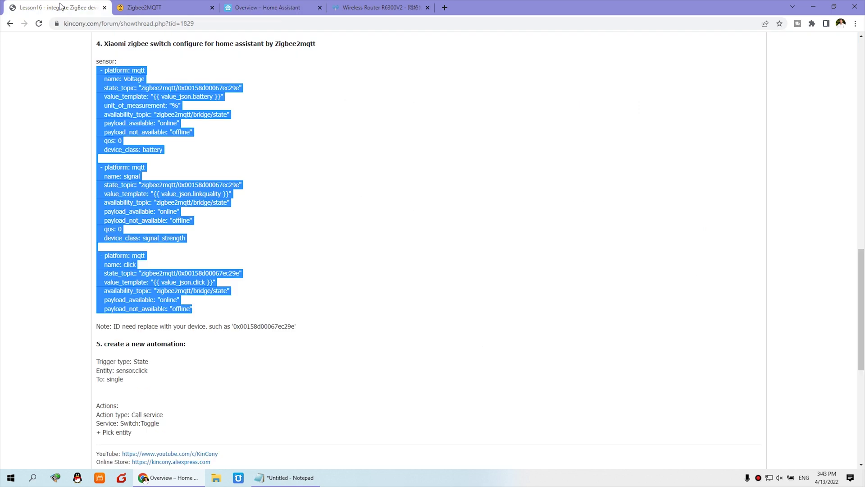
{"action": "scroll", "coordinate": [124, 364], "scroll_direction": "down", "scroll_amount": 2}
{"action": "left_click_drag", "start_coordinate": [105, 253], "coordinate": [185, 255]}
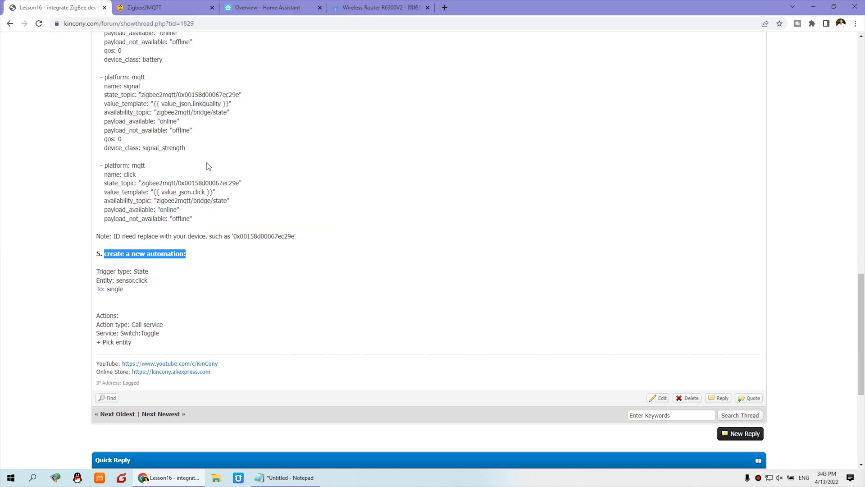
{"action": "left_click", "coordinate": [274, 5]}
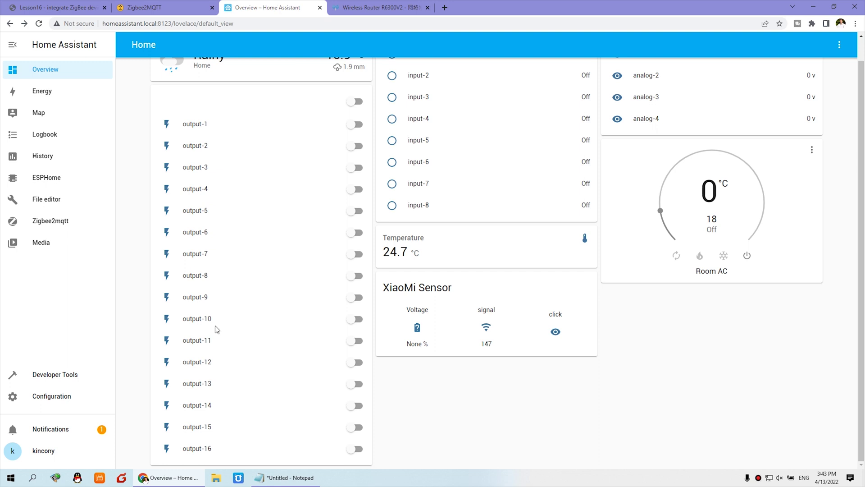
{"action": "left_click", "coordinate": [58, 399]}
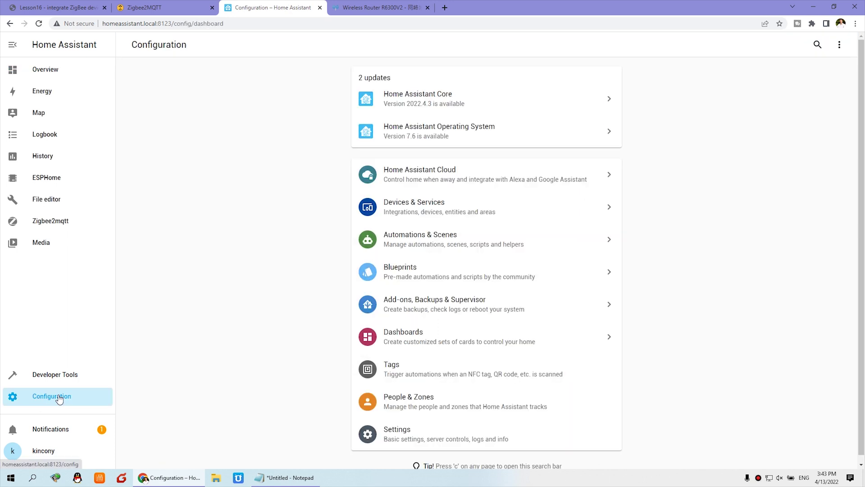
{"action": "left_click", "coordinate": [429, 240]}
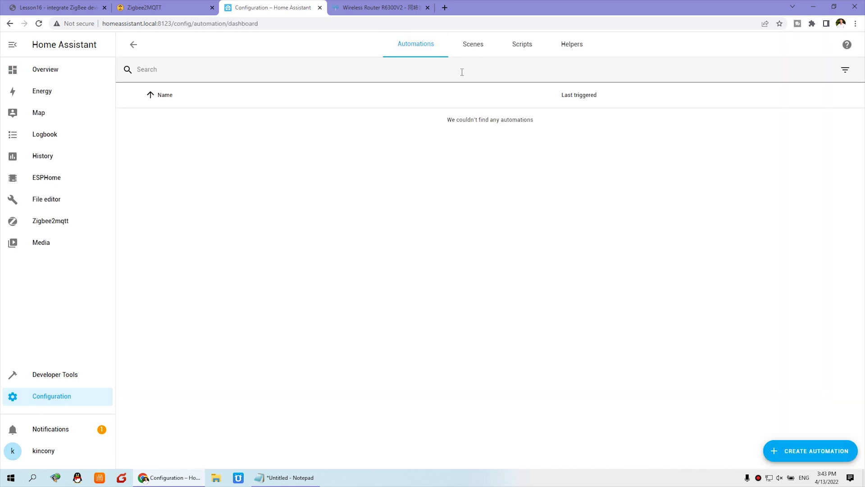
{"action": "left_click", "coordinate": [842, 455]}
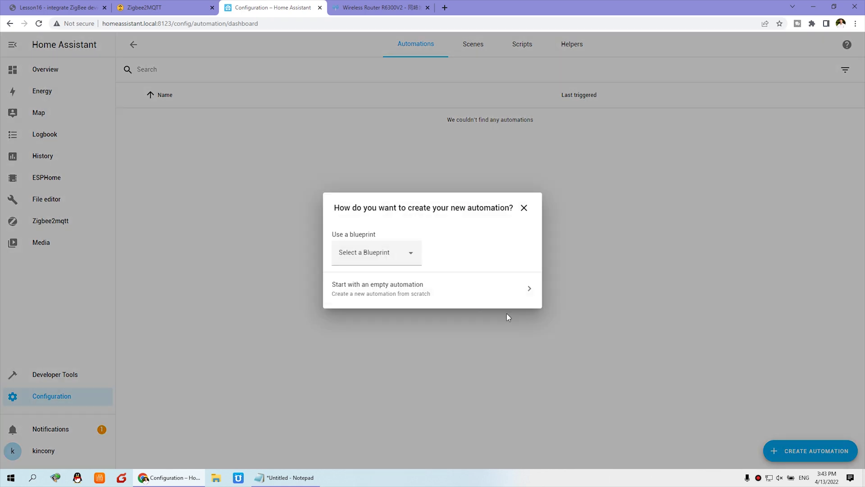
{"action": "left_click", "coordinate": [390, 255]}
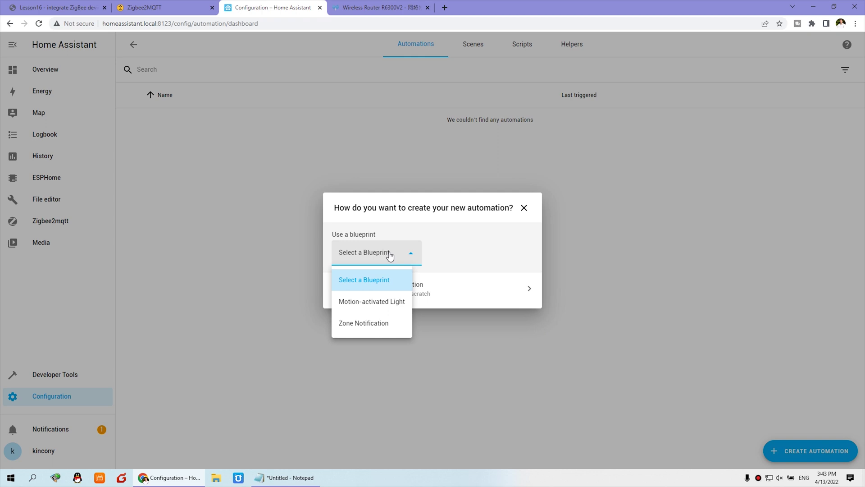
{"action": "left_click", "coordinate": [390, 255]}
{"action": "left_click", "coordinate": [400, 255]}
{"action": "left_click", "coordinate": [456, 266]}
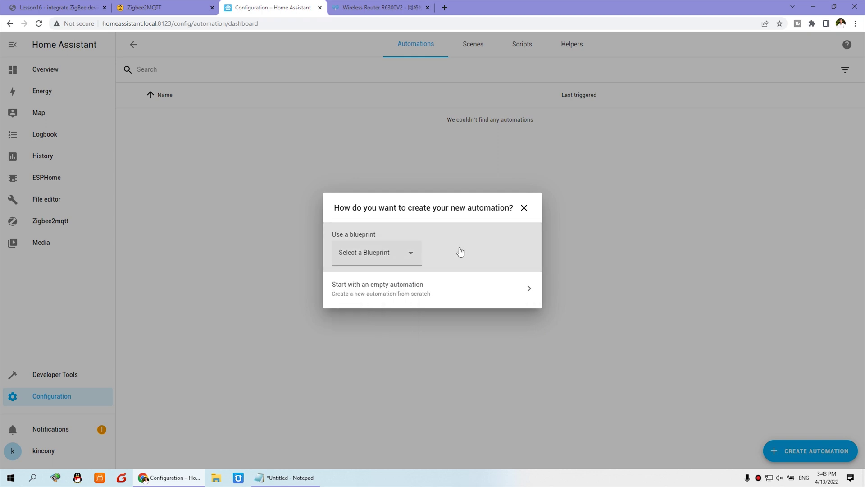
{"action": "left_click", "coordinate": [415, 289]}
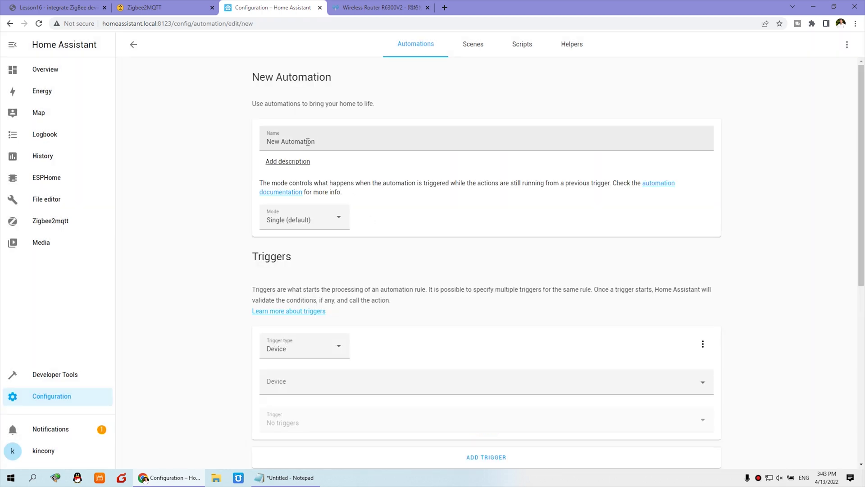
Step: Name the new automation "1-click" and view its mode setting
{"action": "triple_click", "coordinate": [334, 143]}
{"action": "type", "text": "1-click"}
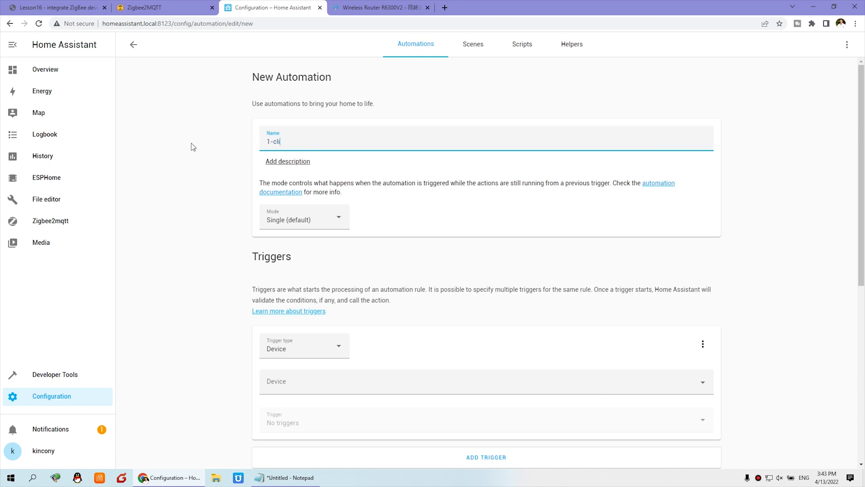
{"action": "left_click", "coordinate": [337, 219]}
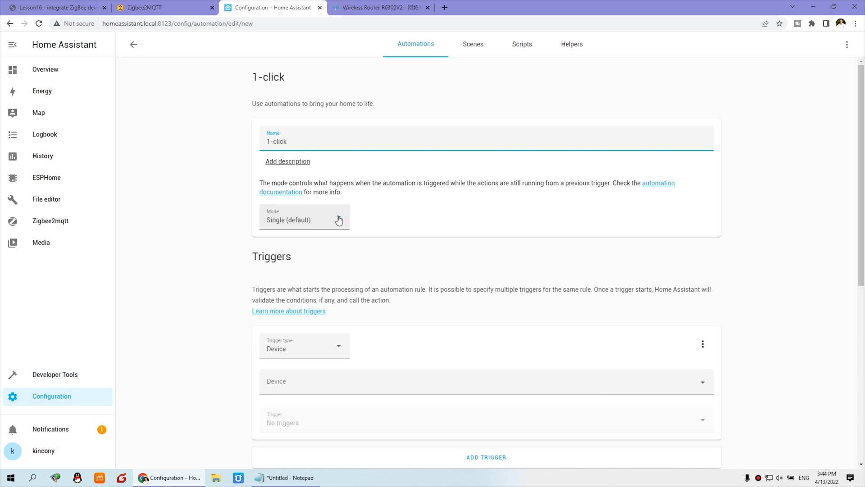
{"action": "left_click", "coordinate": [405, 219]}
Step: Look up the trigger type in the forum tutorial and set the automation's trigger type to State
{"action": "scroll", "coordinate": [405, 218], "scroll_direction": "down", "scroll_amount": 2}
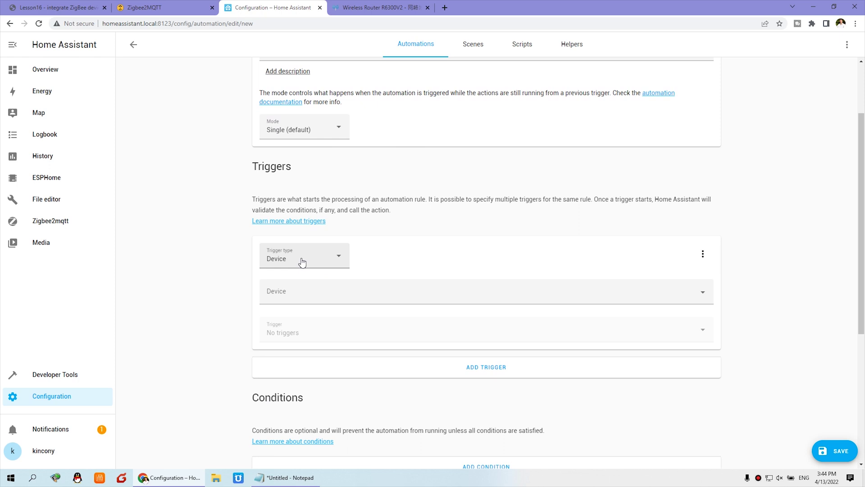
{"action": "left_click", "coordinate": [56, 7]}
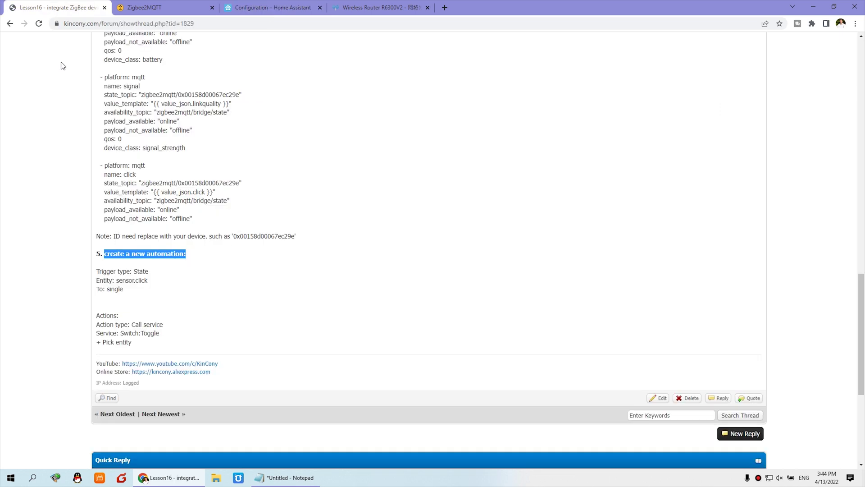
{"action": "left_click_drag", "start_coordinate": [135, 270], "coordinate": [148, 267]}
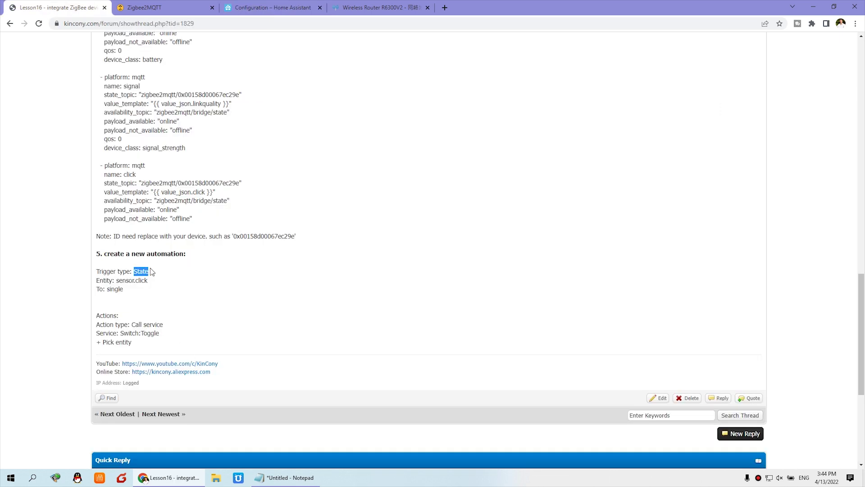
{"action": "left_click", "coordinate": [271, 8]}
{"action": "left_click", "coordinate": [340, 263]}
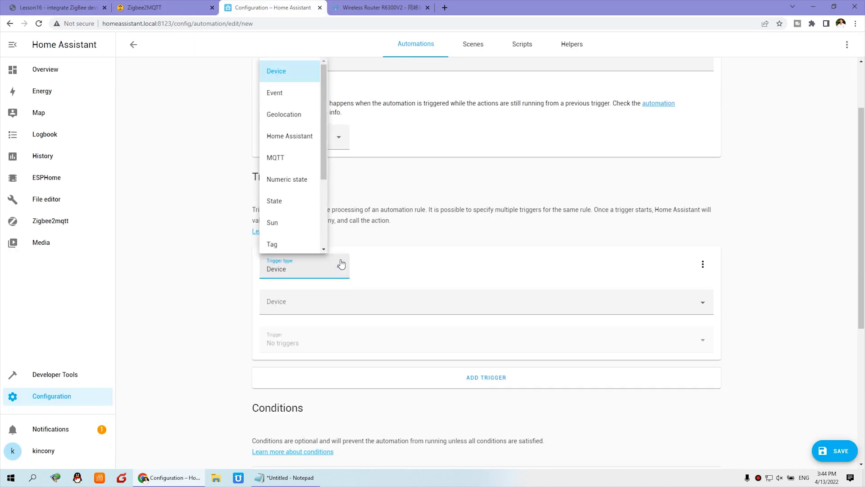
{"action": "left_click", "coordinate": [284, 201]}
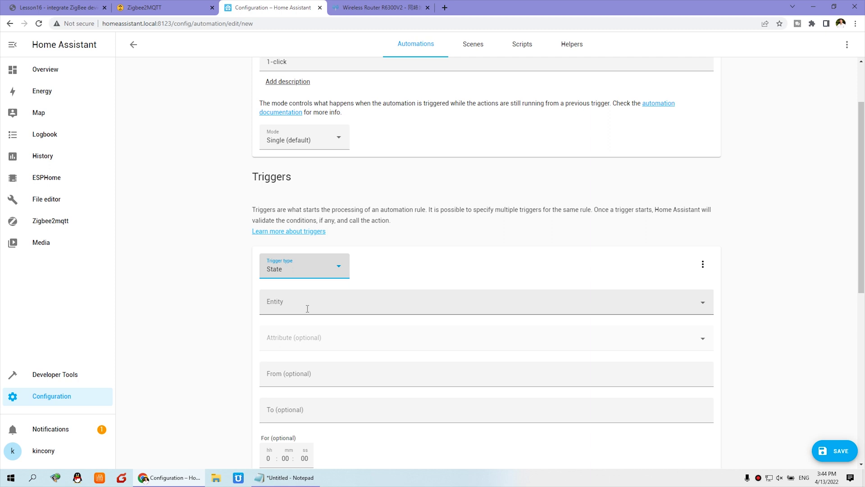
Step: Look up the trigger entity in the forum tutorial and set the State trigger's entity to sensor.click
{"action": "left_click", "coordinate": [54, 7]}
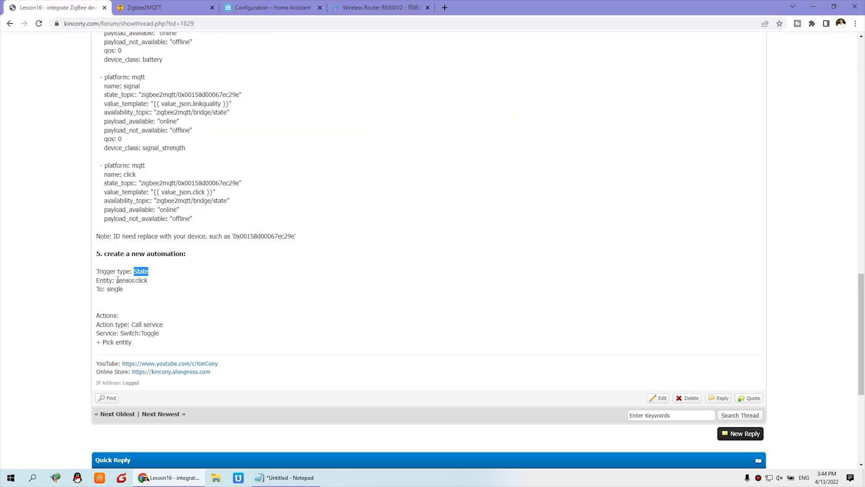
{"action": "left_click", "coordinate": [162, 5]}
{"action": "left_click", "coordinate": [270, 8]}
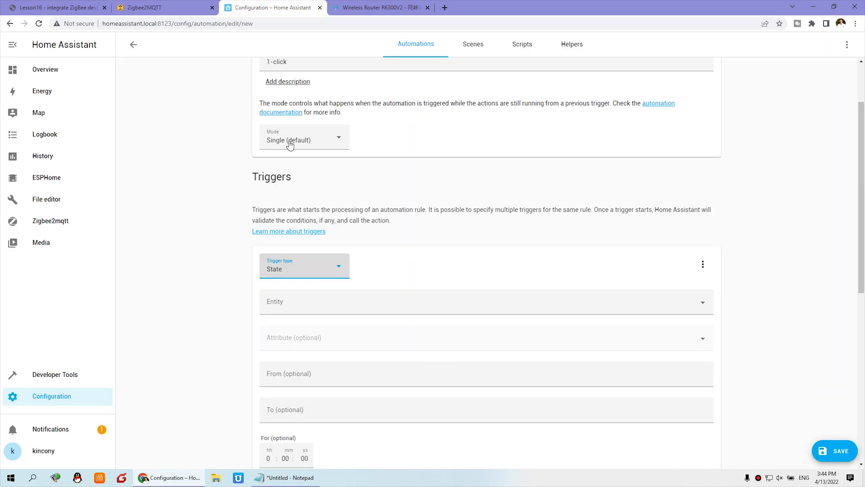
{"action": "left_click", "coordinate": [304, 302]}
{"action": "type", "text": "sen"}
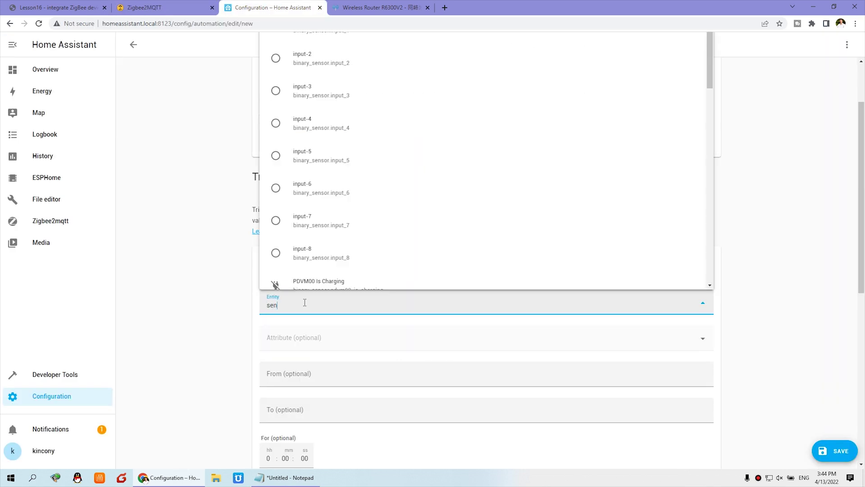
{"action": "type", "text": "sor.cli"}
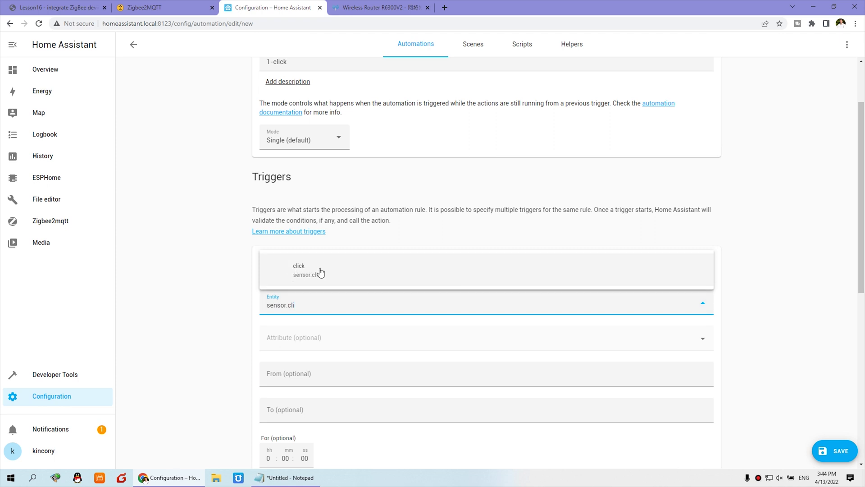
{"action": "left_click", "coordinate": [320, 272]}
Step: Look up the trigger's target state in the forum tutorial and set the State trigger's To value to single
{"action": "left_click", "coordinate": [311, 408]}
{"action": "scroll", "coordinate": [318, 371], "scroll_direction": "down", "scroll_amount": 1}
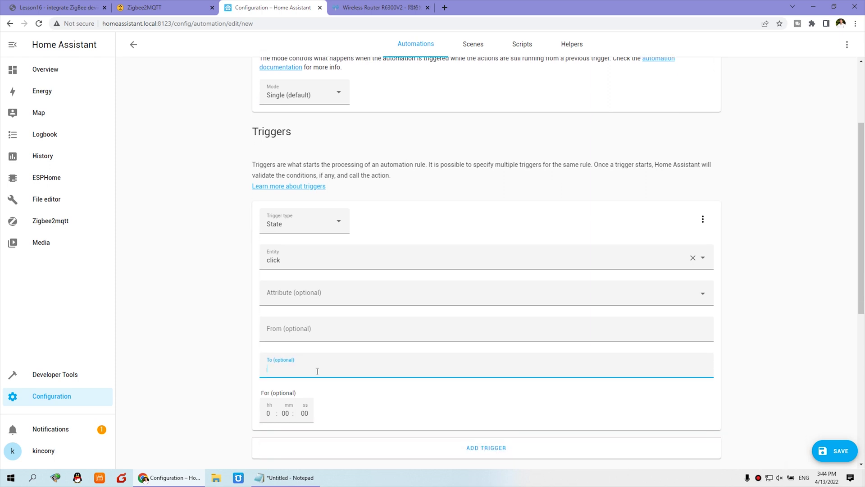
{"action": "left_click", "coordinate": [54, 8]}
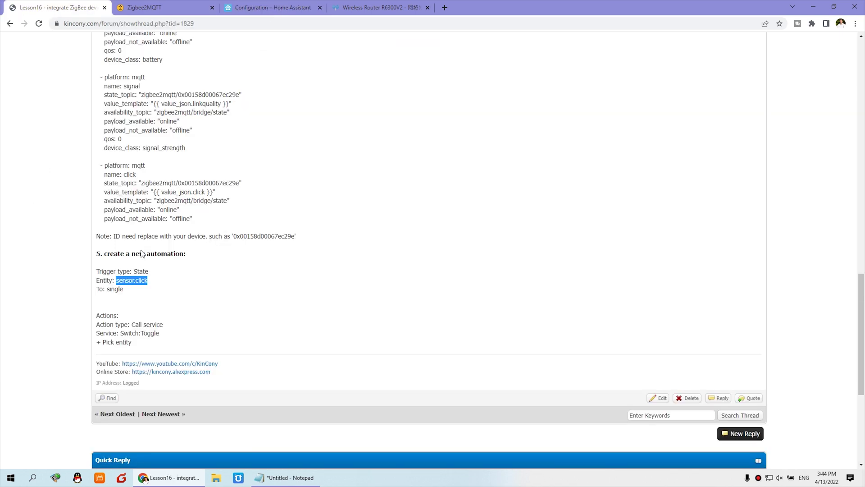
{"action": "left_click_drag", "start_coordinate": [129, 297], "coordinate": [110, 296]}
{"action": "left_click", "coordinate": [270, 7]}
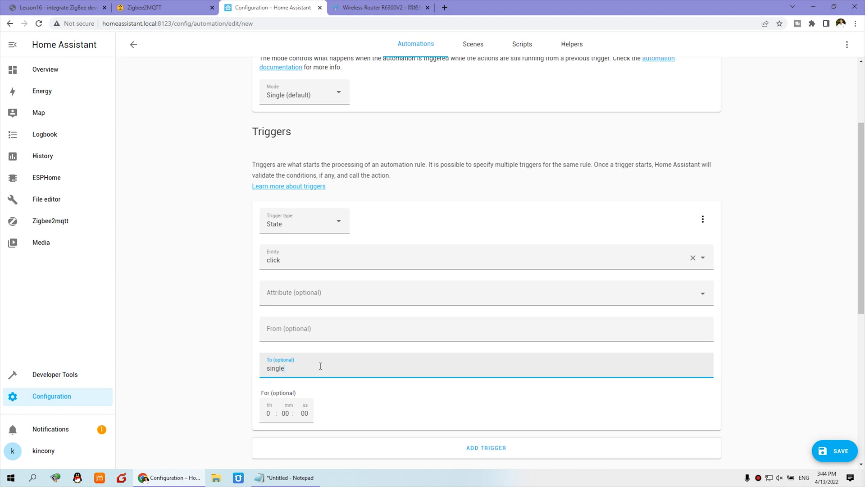
{"action": "left_click", "coordinate": [56, 8]}
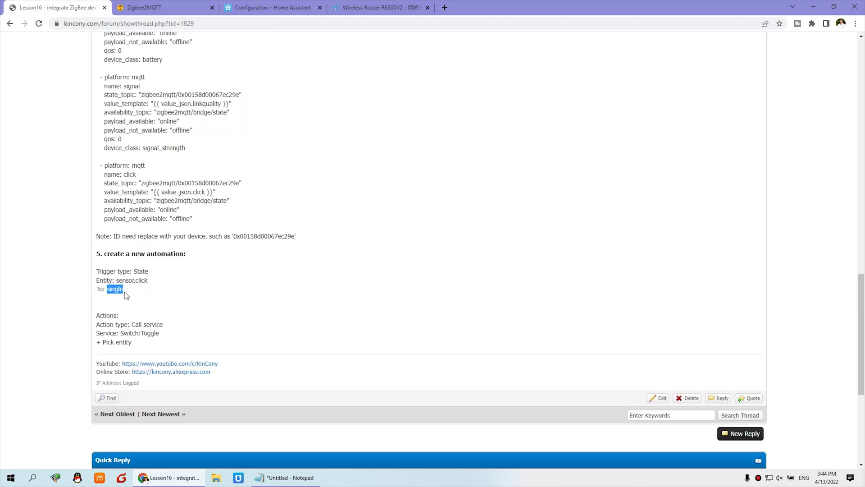
{"action": "left_click", "coordinate": [271, 7]}
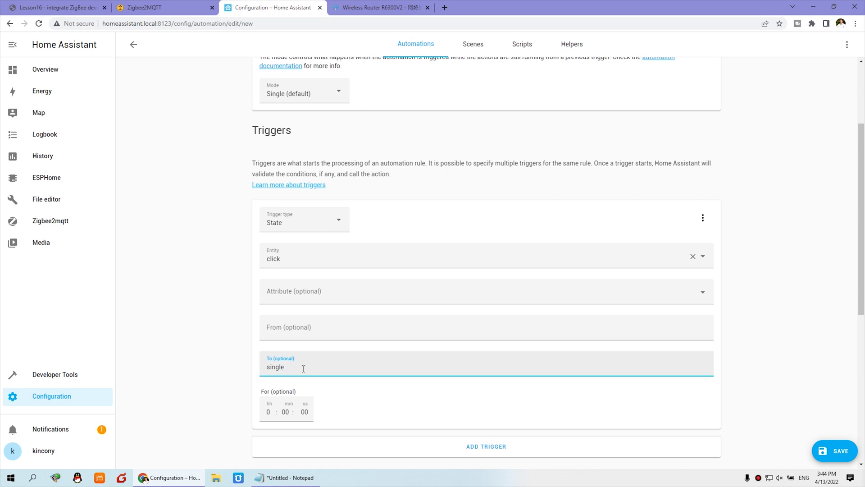
Step: Look up the action settings in the forum tutorial and set the automation's action type to Call service
{"action": "scroll", "coordinate": [322, 355], "scroll_direction": "down", "scroll_amount": 5}
{"action": "scroll", "coordinate": [314, 328], "scroll_direction": "down", "scroll_amount": 1}
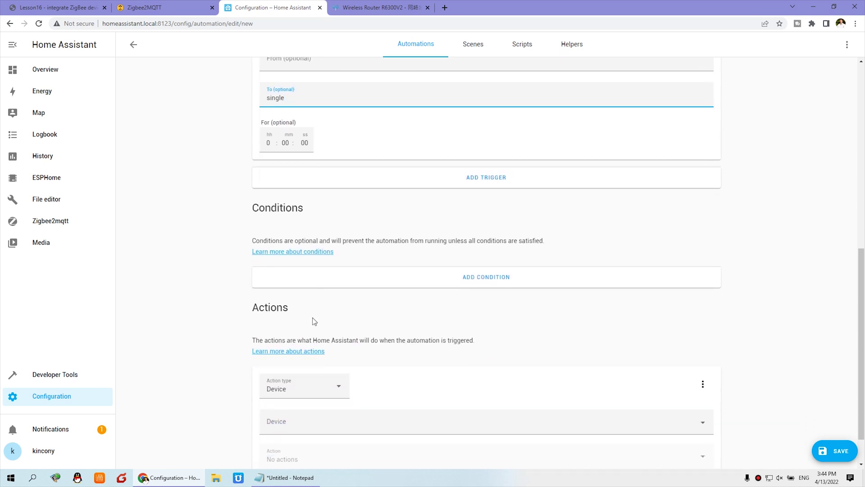
{"action": "left_click", "coordinate": [59, 7]}
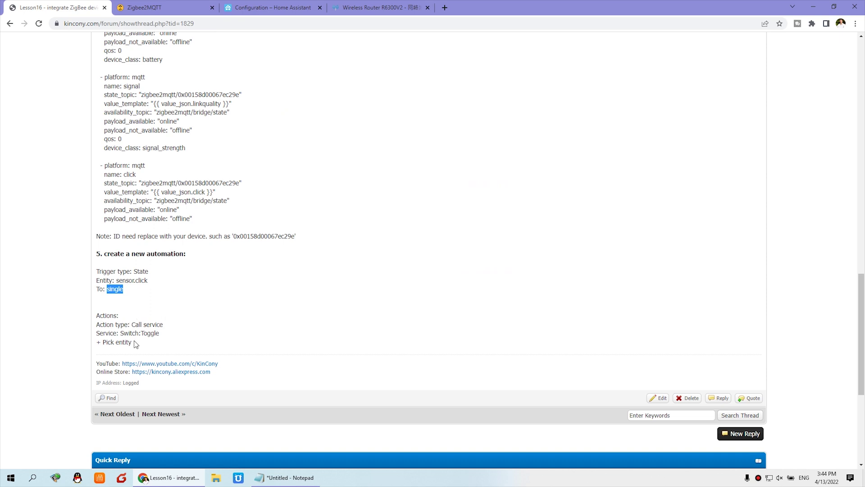
{"action": "left_click_drag", "start_coordinate": [120, 334], "coordinate": [157, 333]}
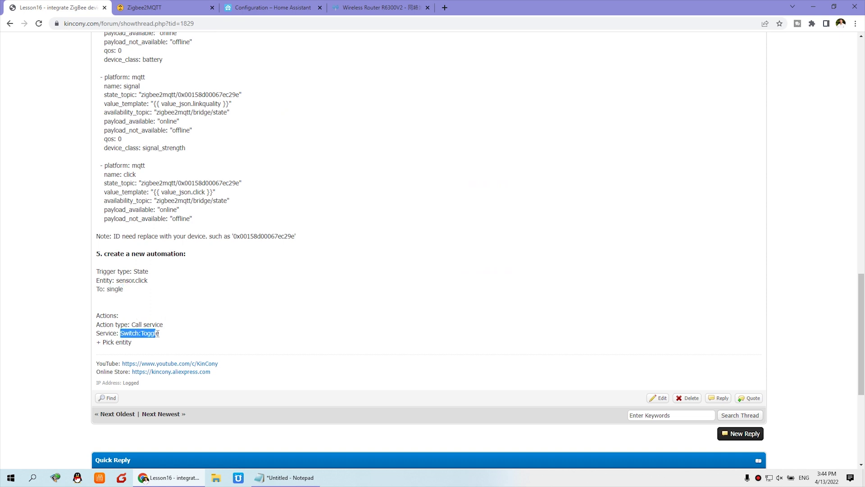
{"action": "left_click", "coordinate": [257, 7]}
{"action": "scroll", "coordinate": [408, 297], "scroll_direction": "down", "scroll_amount": 1}
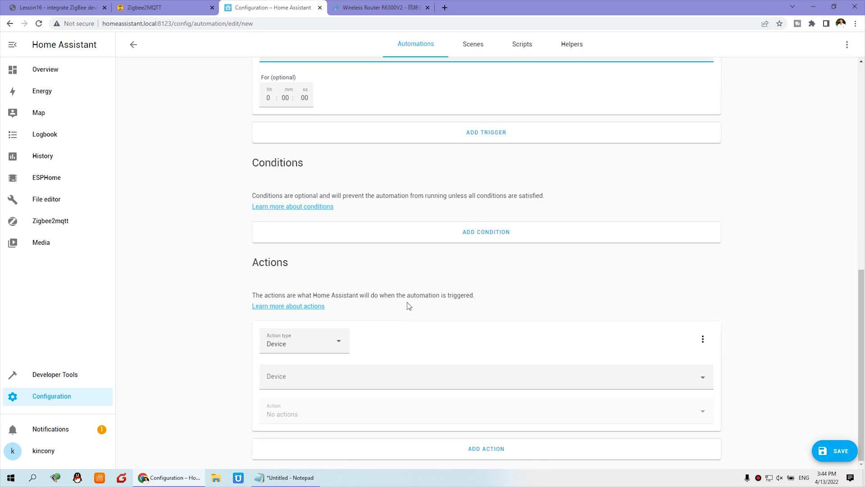
{"action": "left_click", "coordinate": [324, 343]}
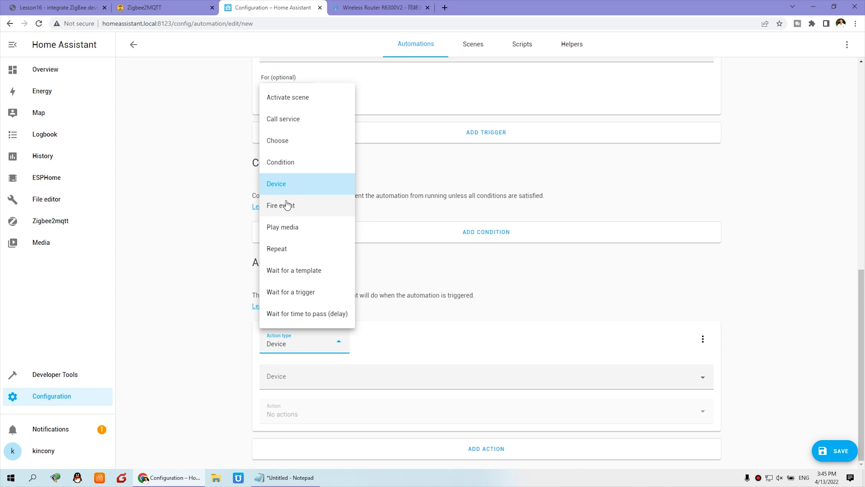
{"action": "left_click", "coordinate": [295, 122]}
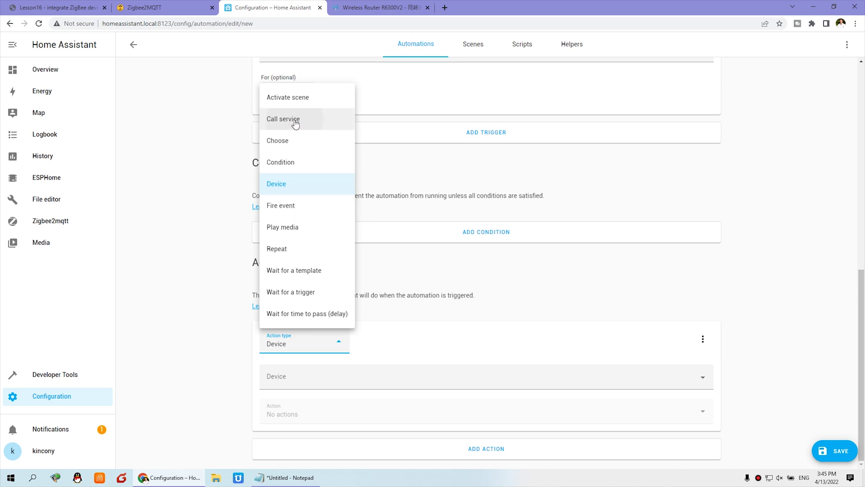
Step: Set the service called by the action to Switch: Toggle
{"action": "left_click", "coordinate": [317, 398]}
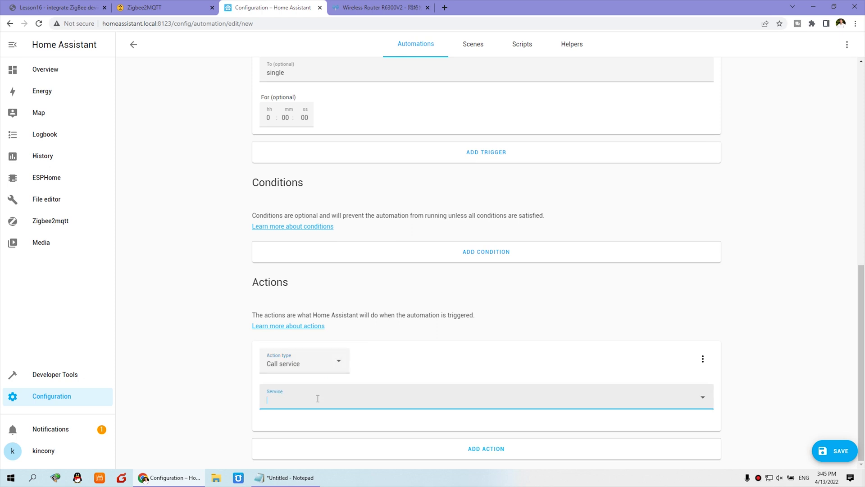
{"action": "type", "text": "switch"}
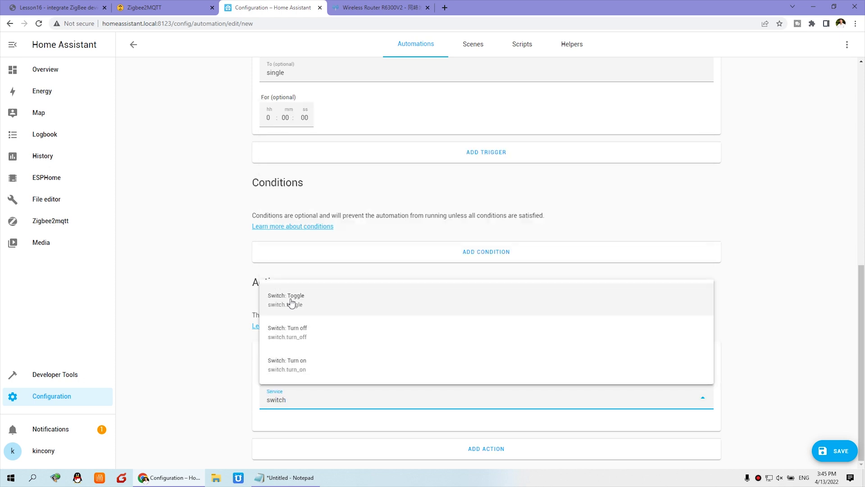
{"action": "left_click", "coordinate": [290, 301]}
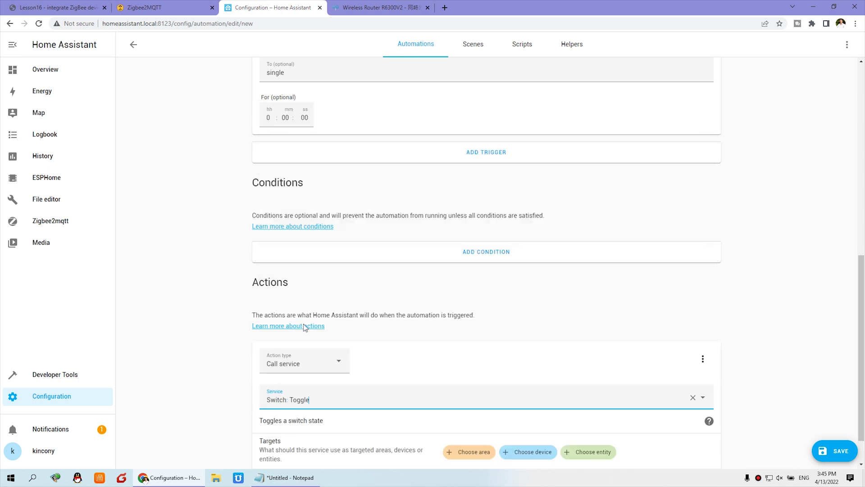
Step: Choose the output-3 entity as the toggle service's target and save the automation
{"action": "scroll", "coordinate": [706, 335], "scroll_direction": "down", "scroll_amount": 1}
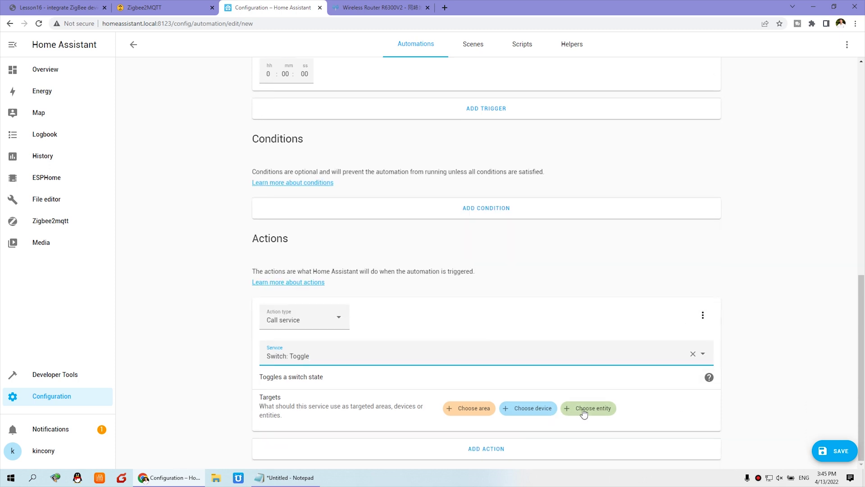
{"action": "left_click", "coordinate": [599, 411]}
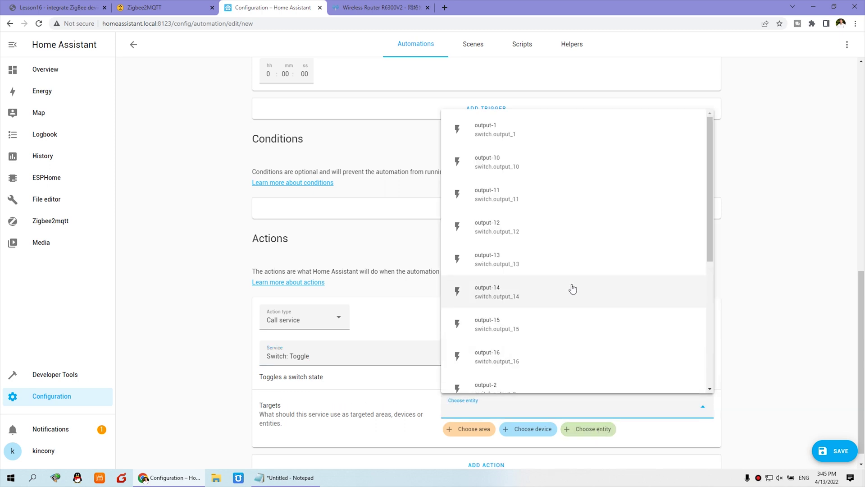
{"action": "scroll", "coordinate": [573, 288], "scroll_direction": "down", "scroll_amount": 2}
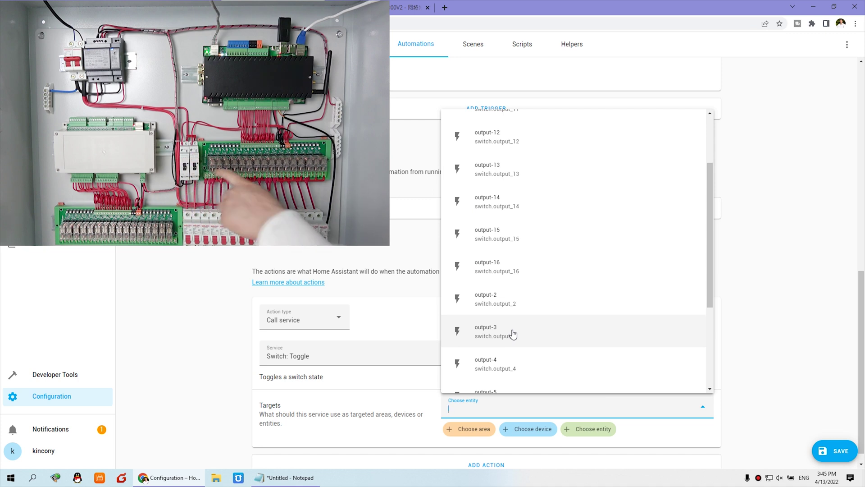
{"action": "left_click", "coordinate": [513, 334]}
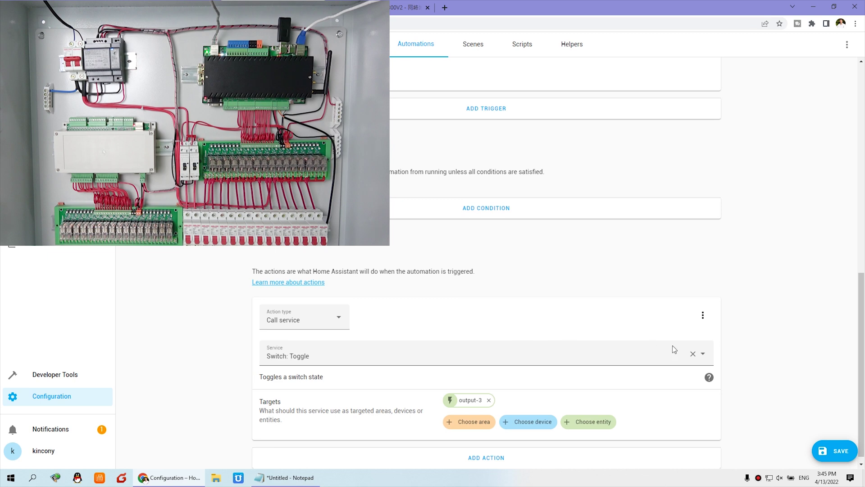
{"action": "left_click", "coordinate": [841, 451]}
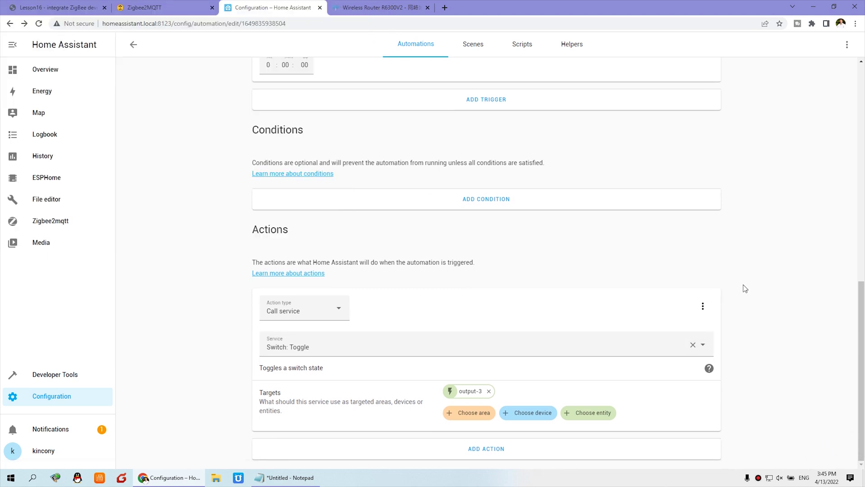
Step: Return to the automations list and switch the 1-click automation off and back on
{"action": "left_click", "coordinate": [134, 45]}
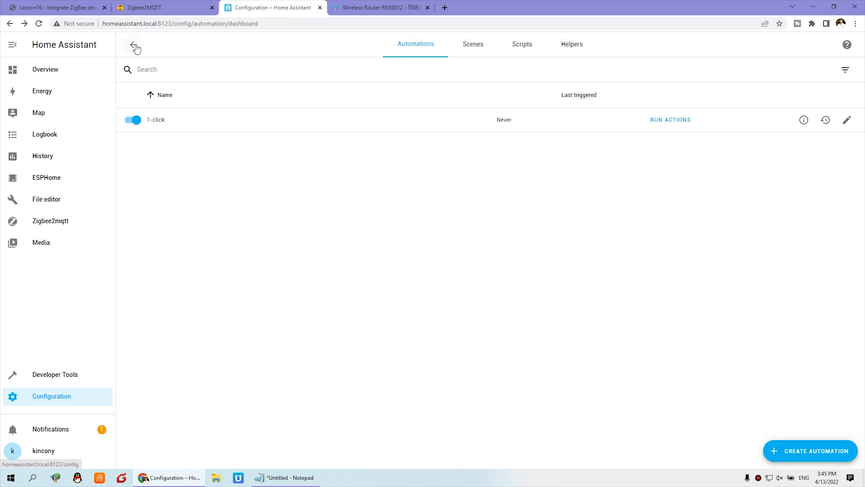
{"action": "left_click", "coordinate": [131, 121]}
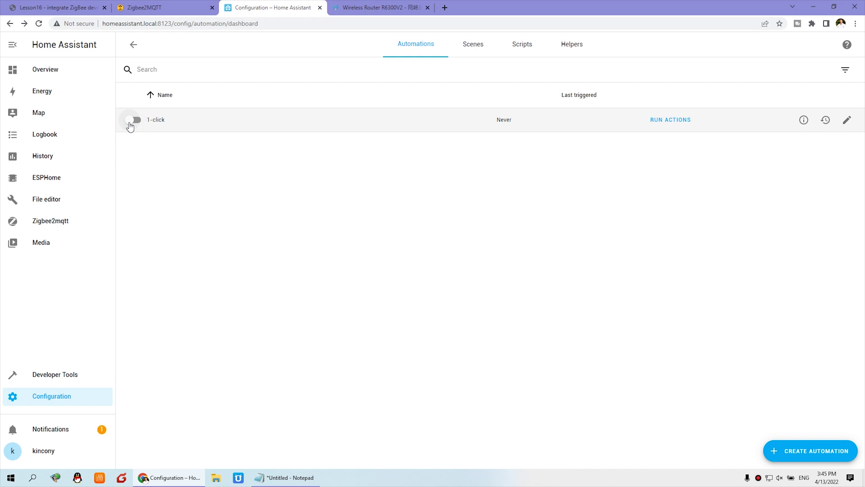
{"action": "left_click", "coordinate": [134, 121]}
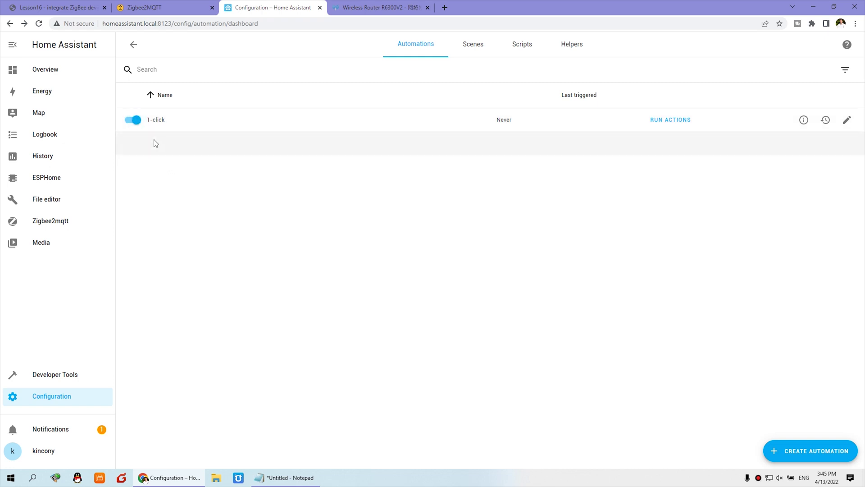